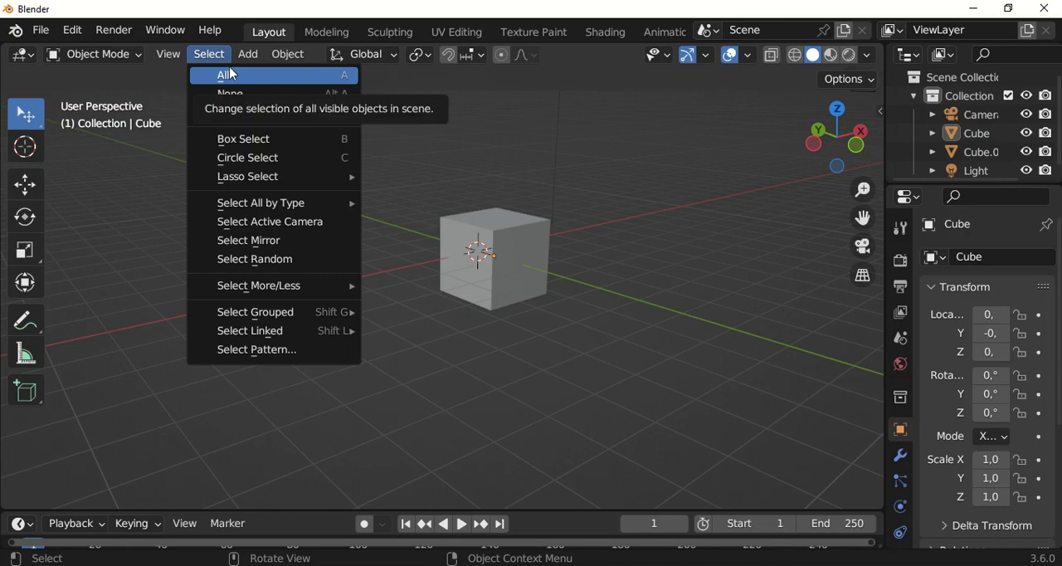
Select all objects in the scene and clear the selection in the viewport
left_click(246, 82)
scroll(474, 332, "down", 4)
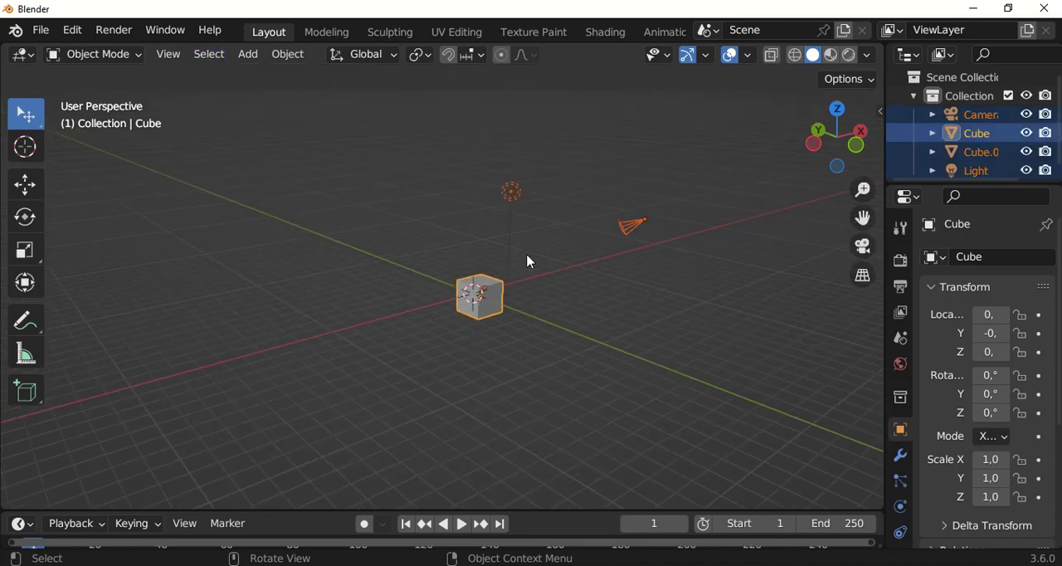
scroll(483, 255, "up", 1)
left_click(533, 274)
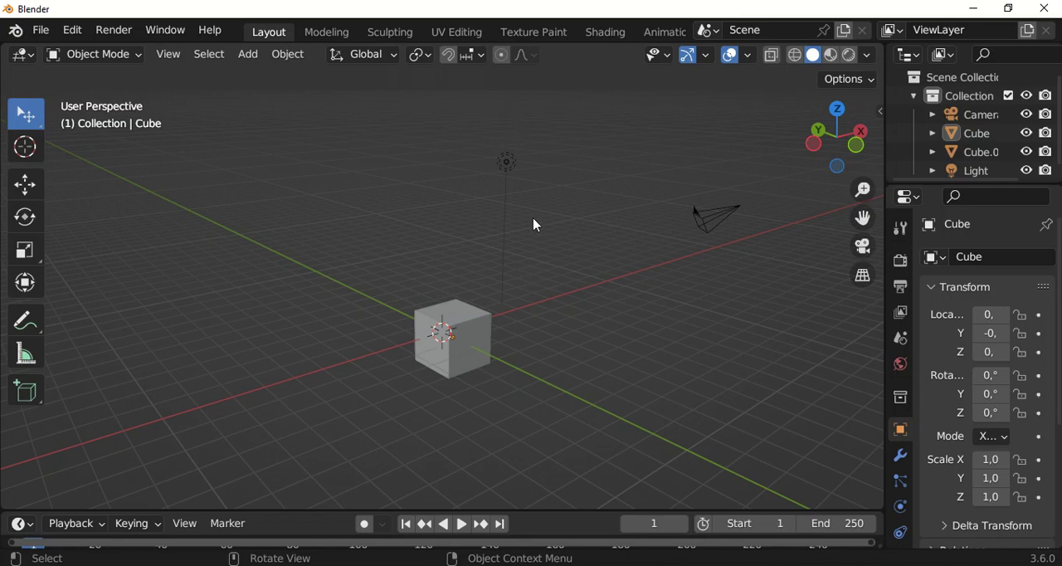
Alternate between selecting all objects in the scene and deselecting them, three times
scroll(512, 243, "down", 1)
key("a")
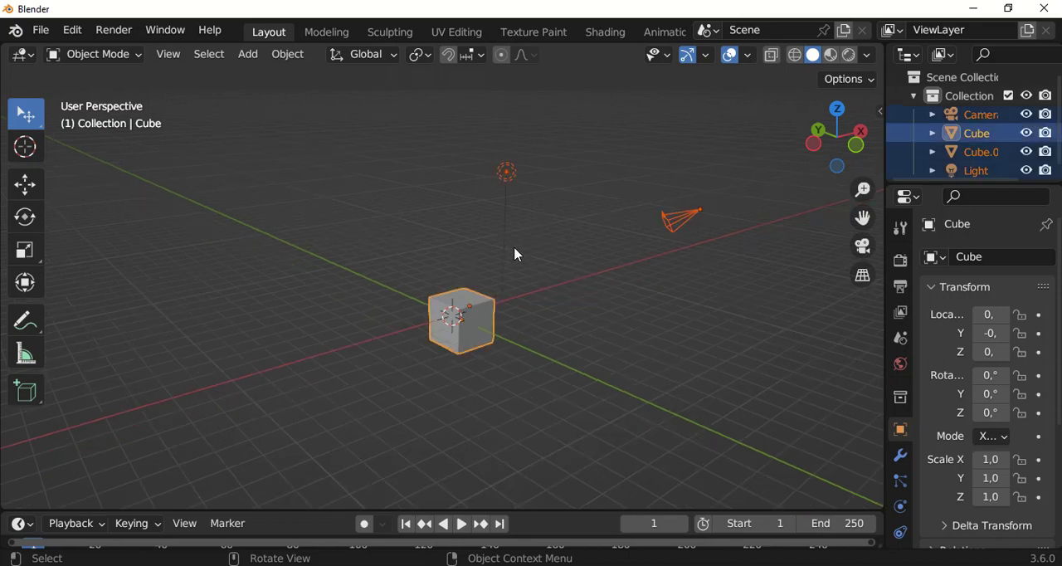
scroll(498, 200, "up", 2)
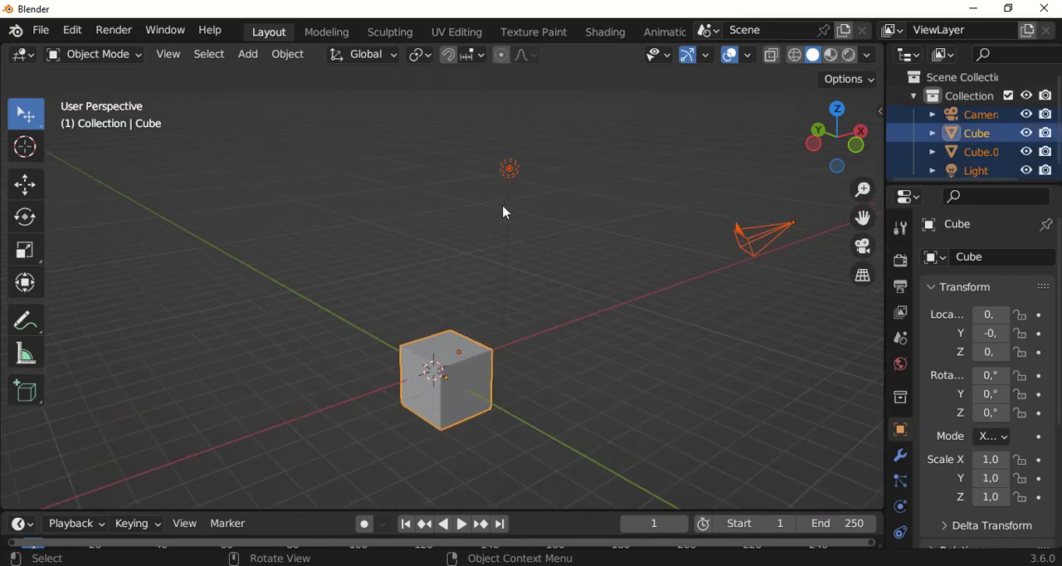
scroll(461, 179, "down", 2)
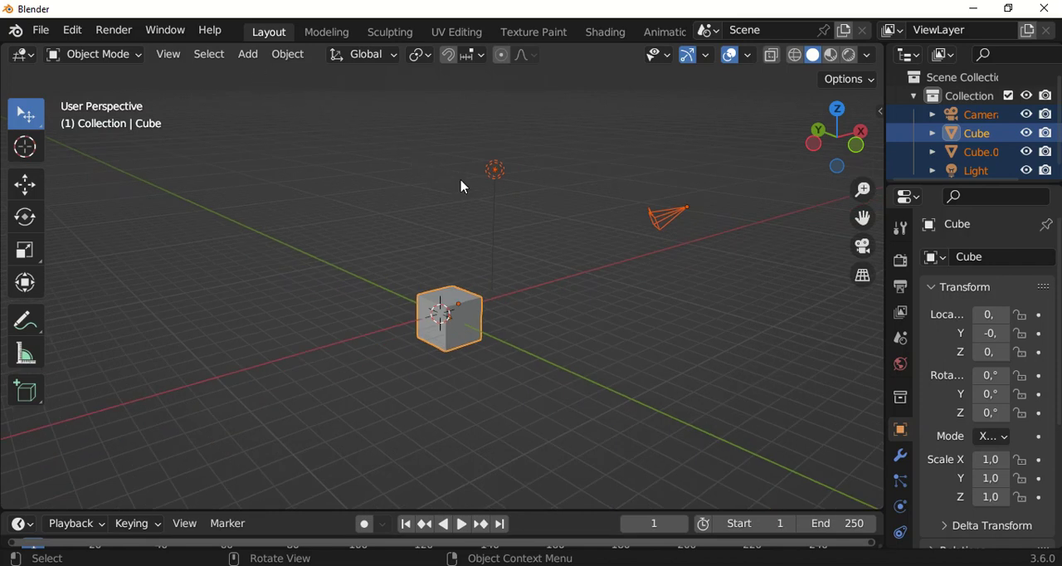
key("alt+a")
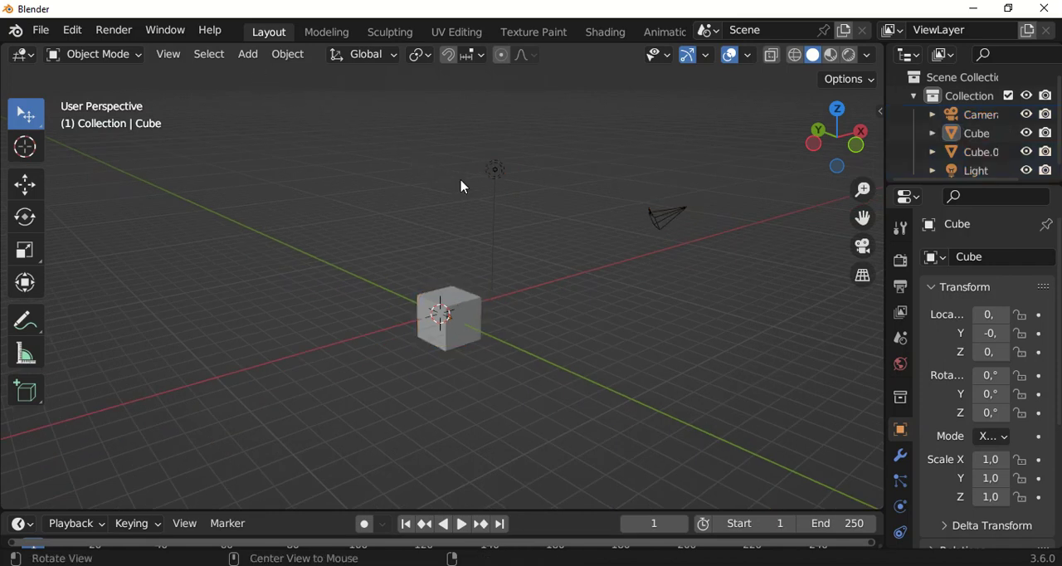
key("a")
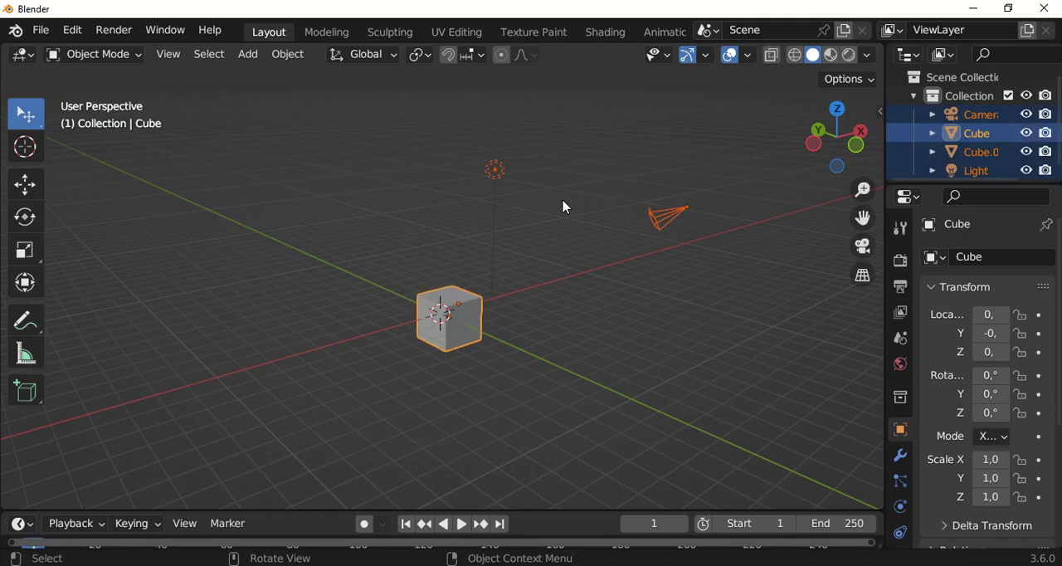
key("alt+a")
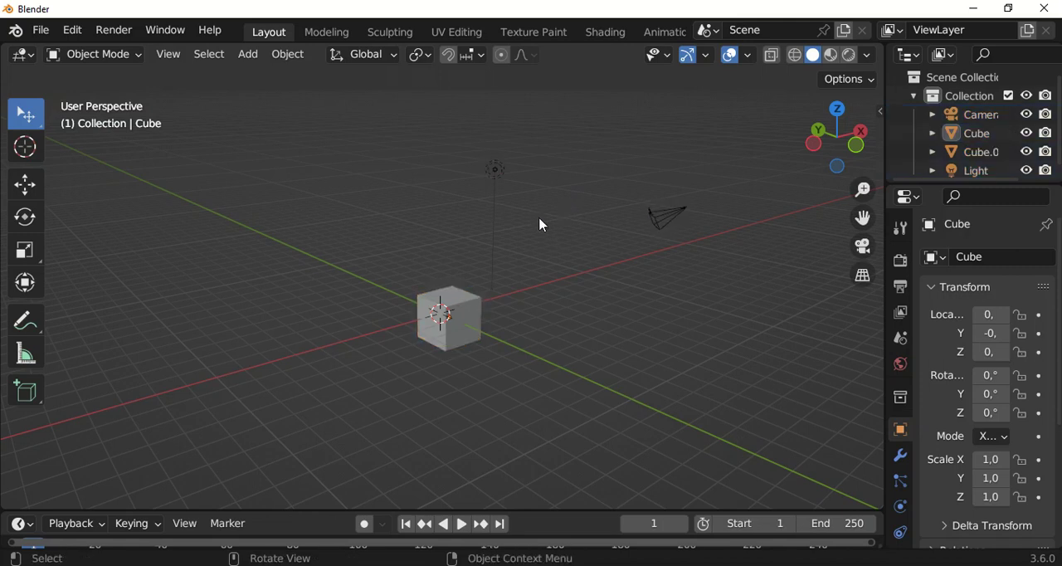
scroll(542, 225, "up", 2)
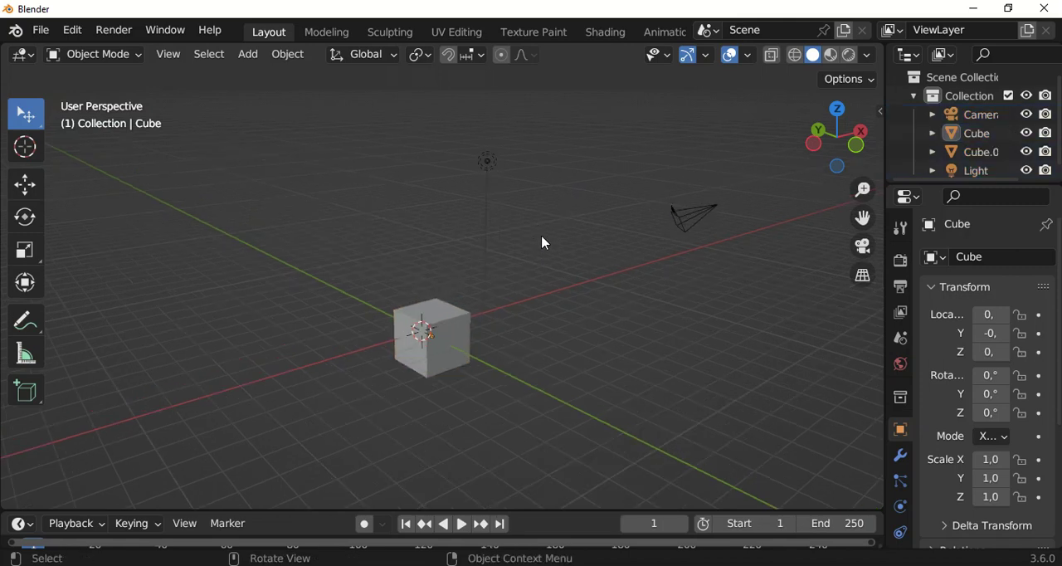
key("a")
middle_click_drag(542, 241, 544, 155)
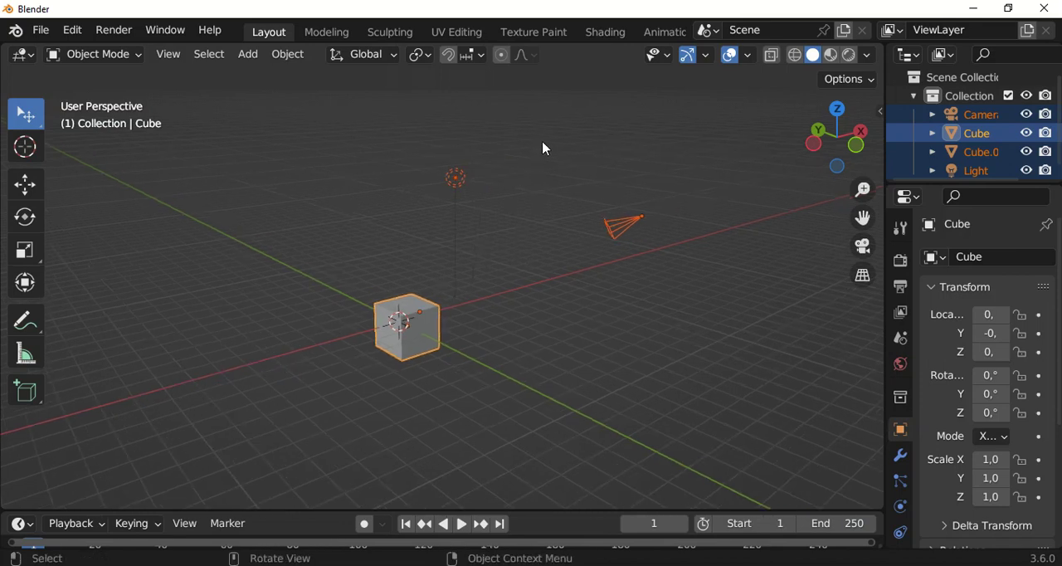
key("alt+a")
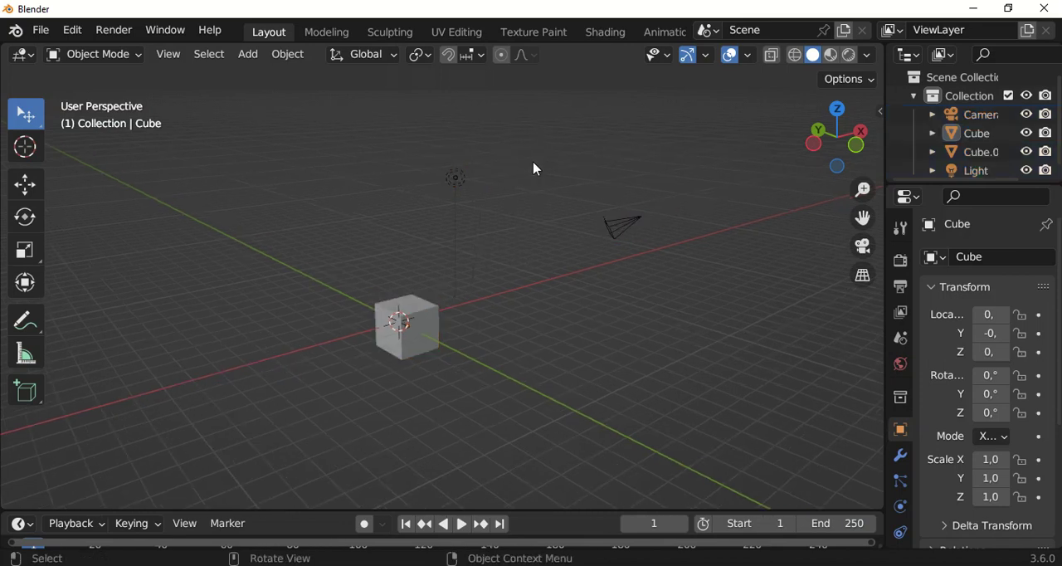
Select all objects and deselect everything with the None selection command
key("a")
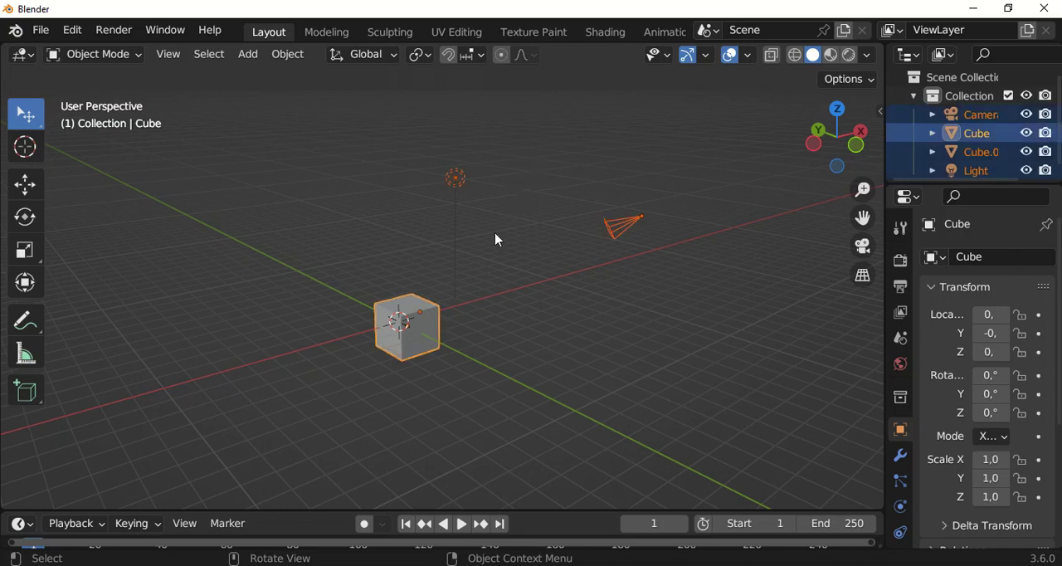
left_click(225, 59)
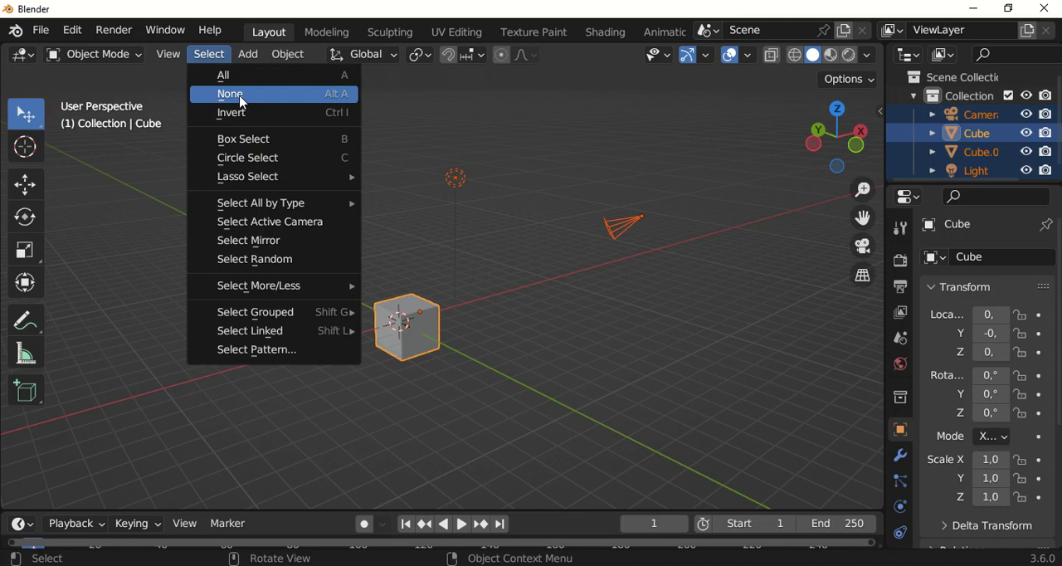
left_click(307, 104)
scroll(483, 235, "up", 1)
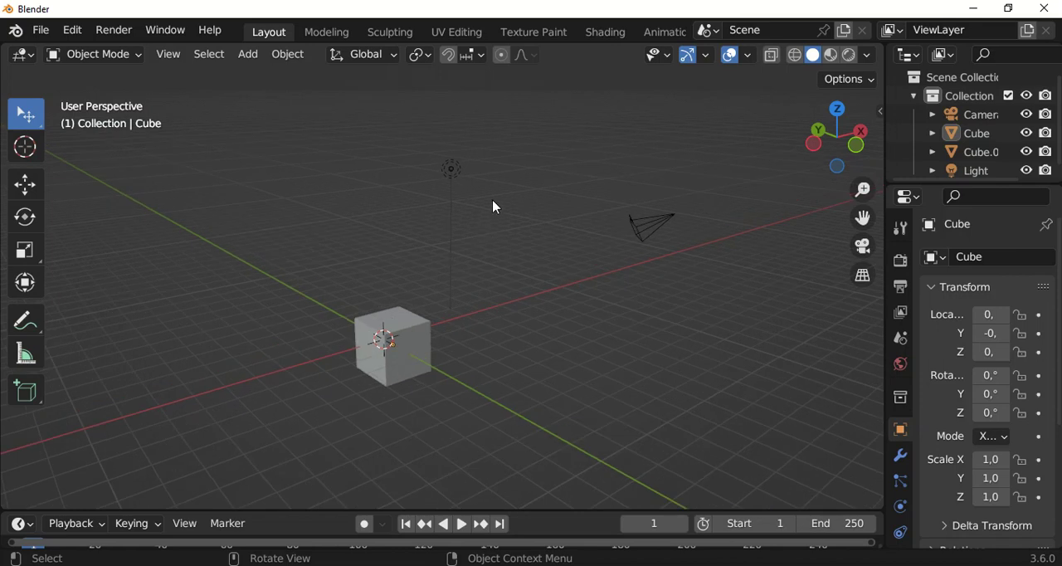
Select the larger cube and invert the selection to the camera, the light and the other cube
left_click(406, 332)
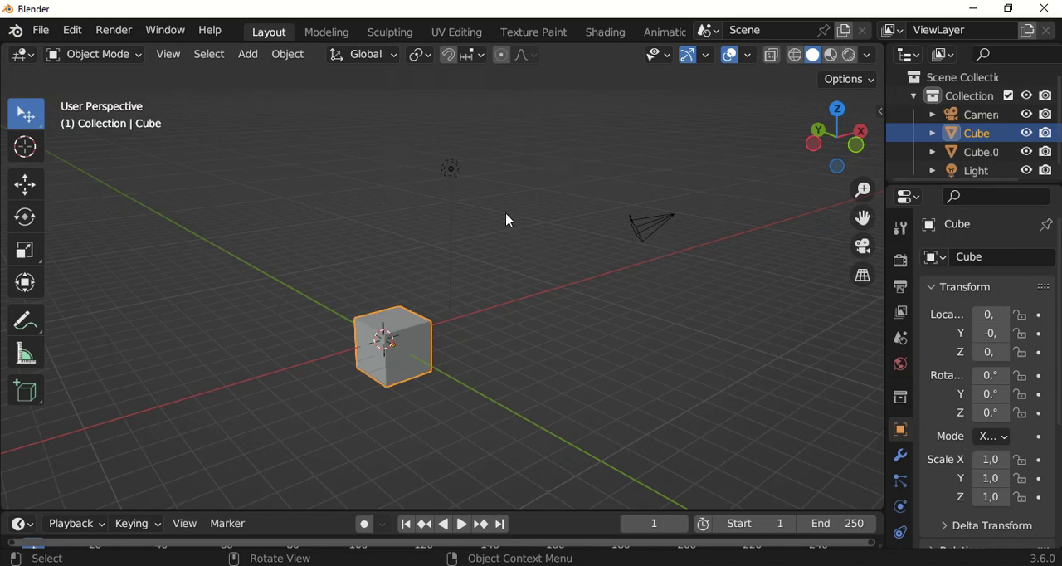
key("ctrl")
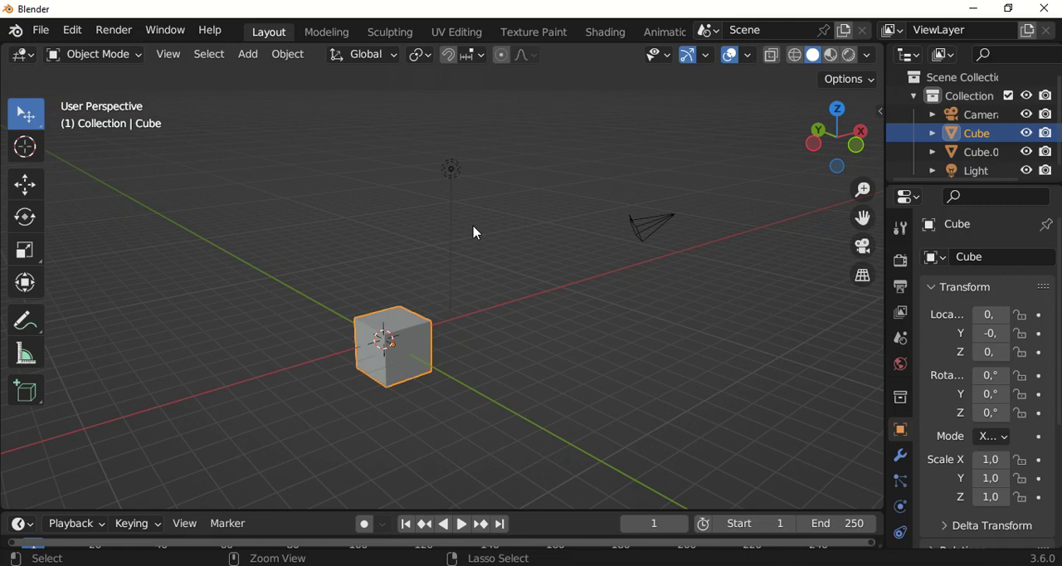
key("ctrl+i")
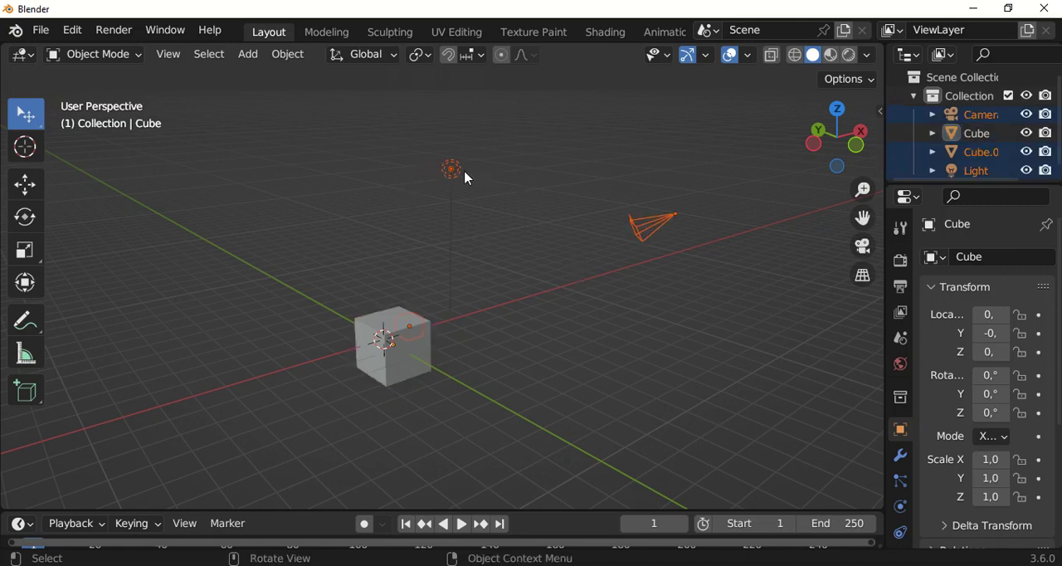
Invert the selection again so only the larger cube is selected
left_click(206, 62)
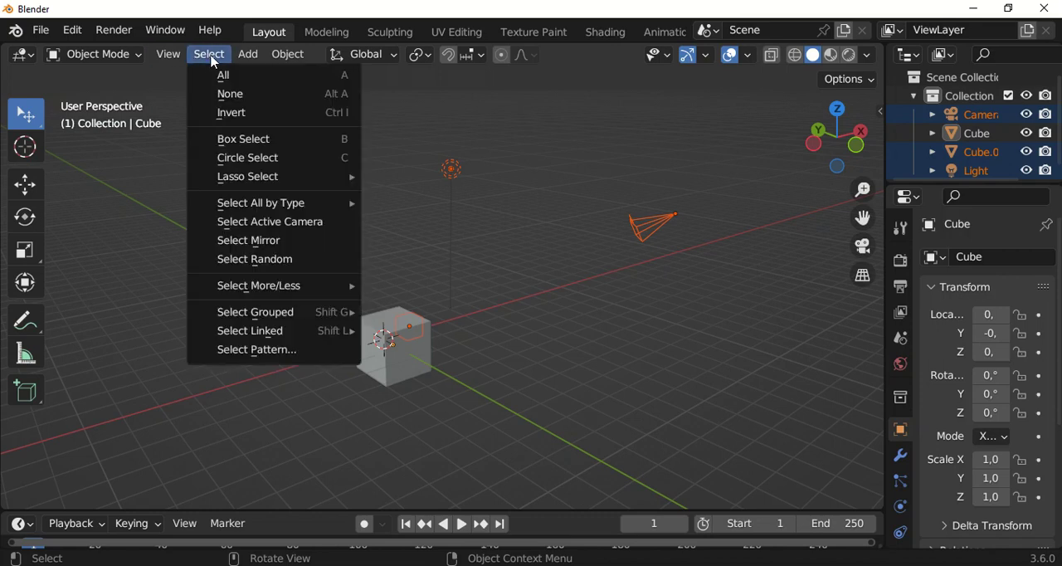
left_click(254, 114)
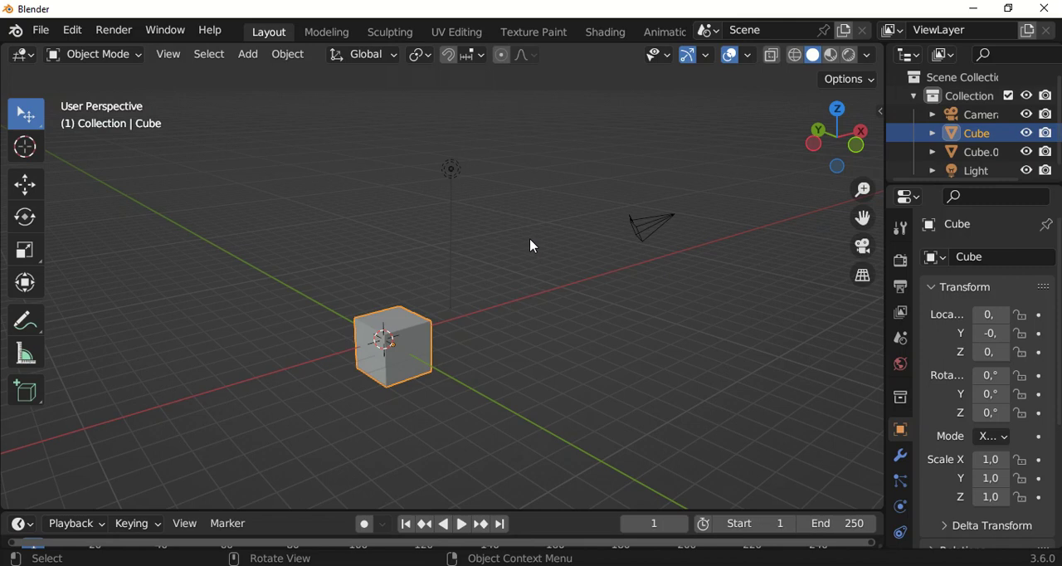
middle_click_drag(533, 246, 531, 334)
middle_click_drag(412, 268, 460, 262)
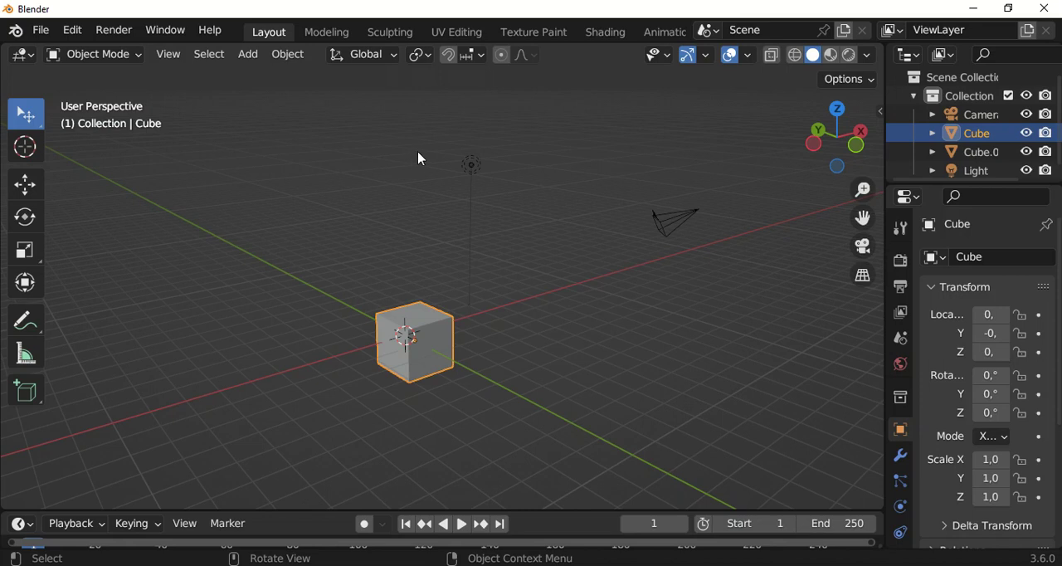
Box-select the cubes, the light and the camera together with one rectangle
key("b")
key("Escape")
key("b")
left_click_drag(328, 125, 695, 378)
middle_click_drag(467, 263, 493, 249)
Select the light and add the camera and both cubes to the selection with successive box selections
left_click(486, 182)
key("b")
key("Escape")
key("b")
left_click_drag(594, 177, 660, 278)
key("b")
left_click_drag(368, 222, 439, 310)
key("b")
left_click_drag(381, 163, 543, 344)
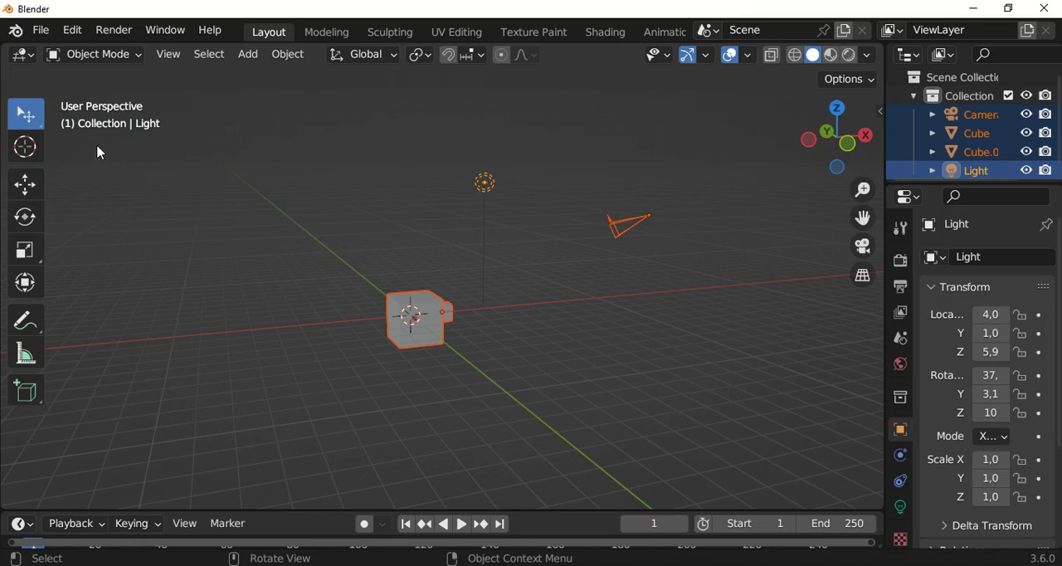
Switch to the Select Box tool, clear the selection, and box-select the light and both cubes
left_click(31, 119)
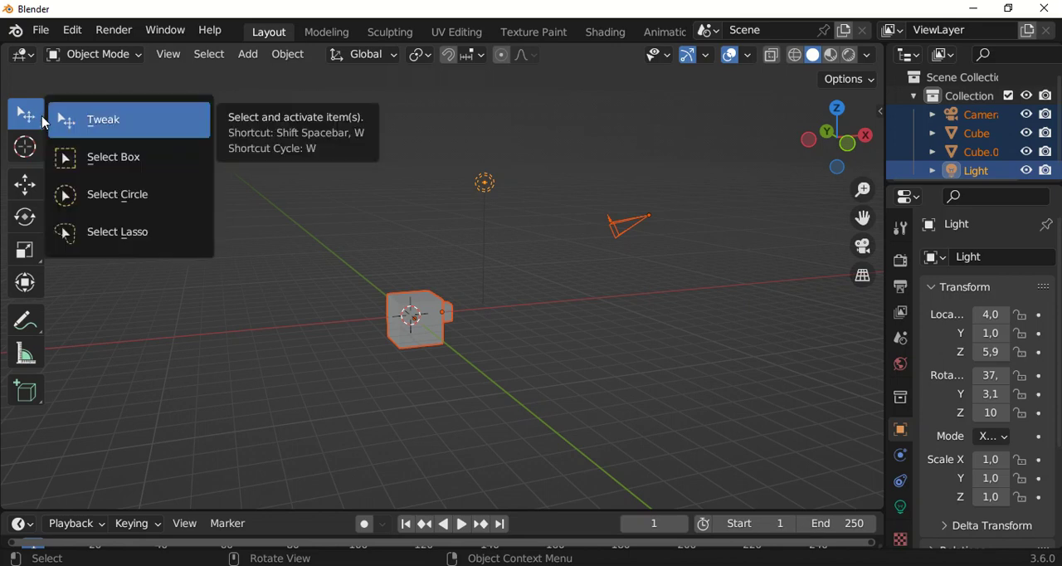
left_click(126, 170)
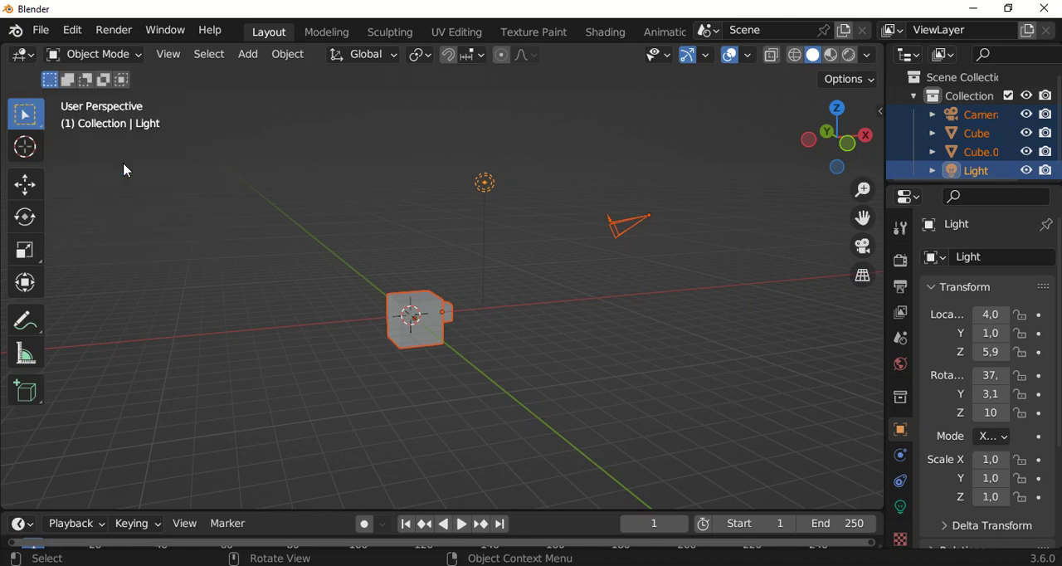
left_click(377, 145)
middle_click_drag(384, 153, 486, 199)
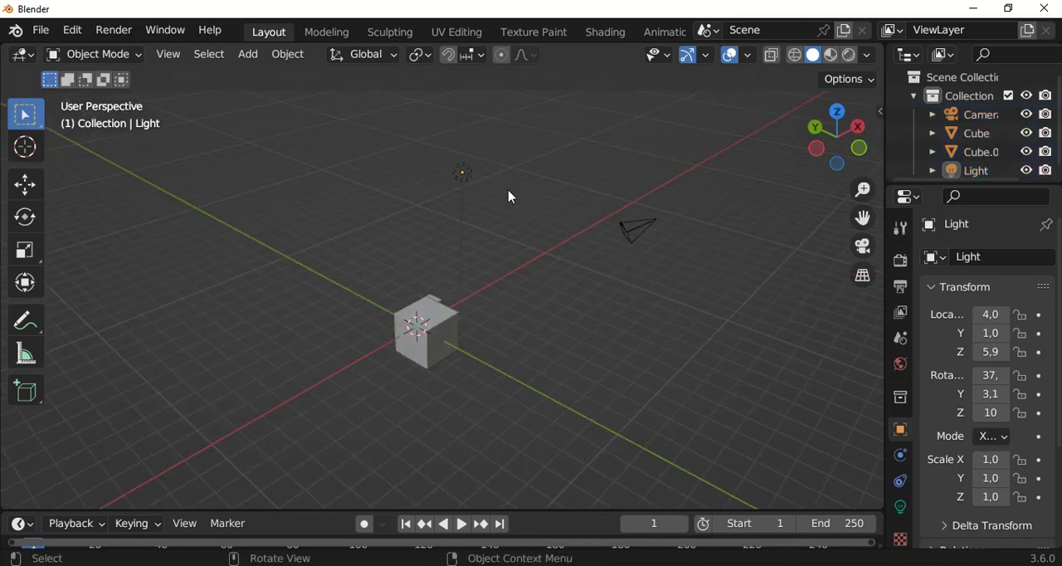
left_click_drag(500, 148, 366, 391)
middle_click_drag(372, 356, 325, 278)
Switch to the Select Circle tool and set its radius to 78
left_click(28, 122)
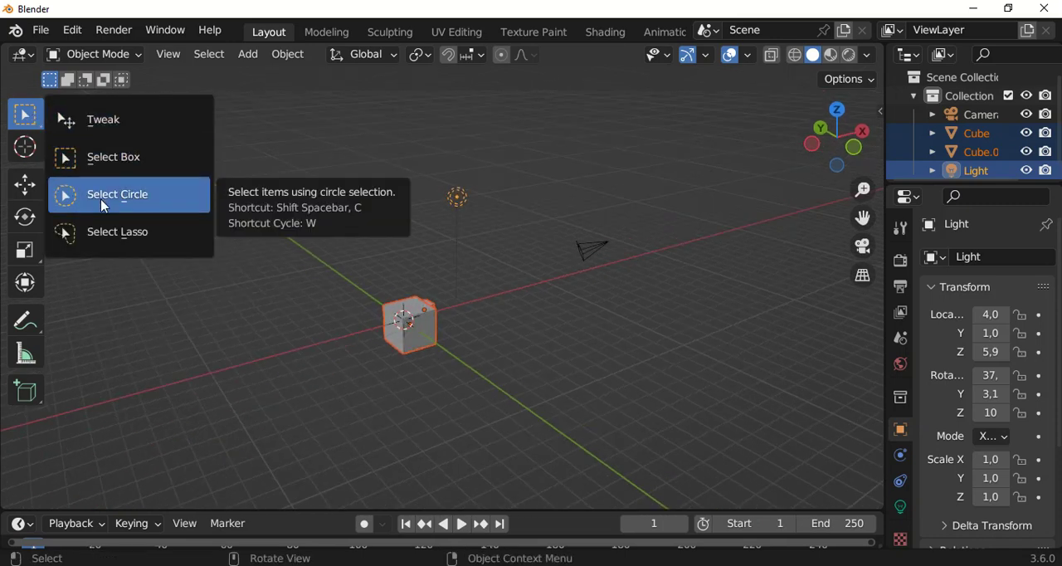
left_click(148, 207)
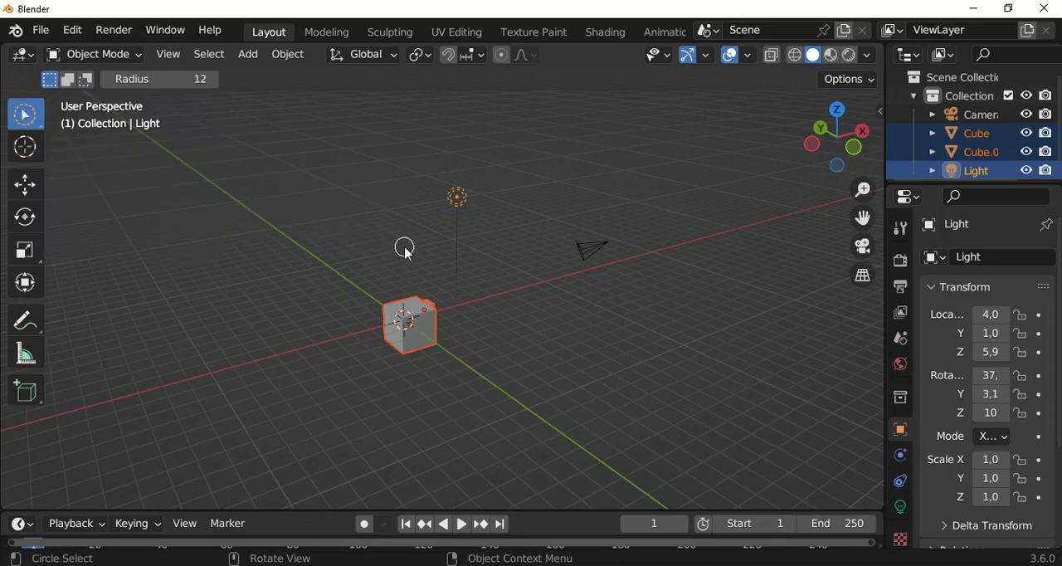
scroll(403, 246, "down", 1)
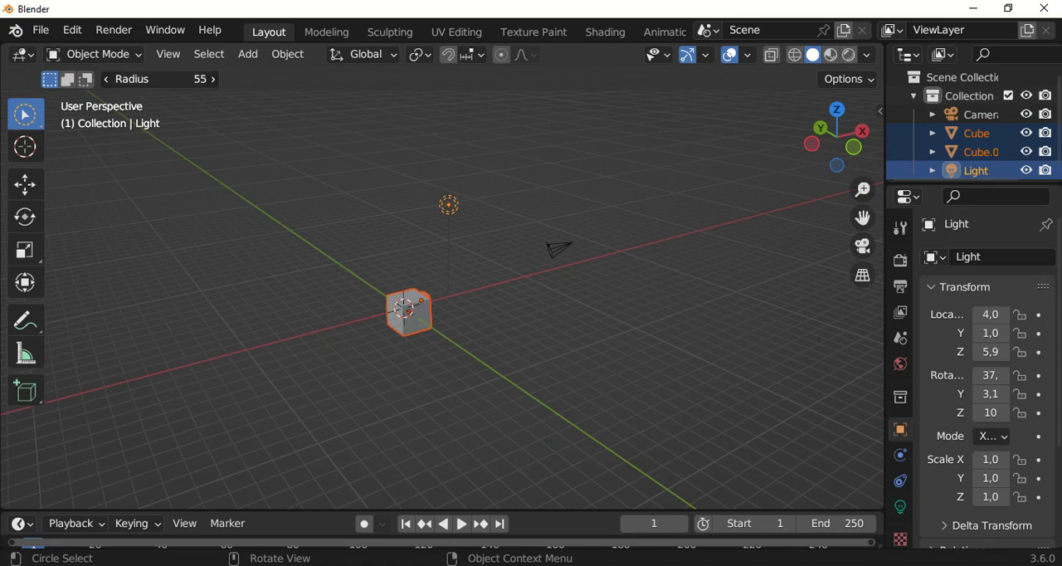
left_click_drag(159, 79, 165, 80)
scroll(493, 246, "down", 1)
Circle-select the light, the cubes and the camera in turn, ending with only the camera selected
left_click(441, 197)
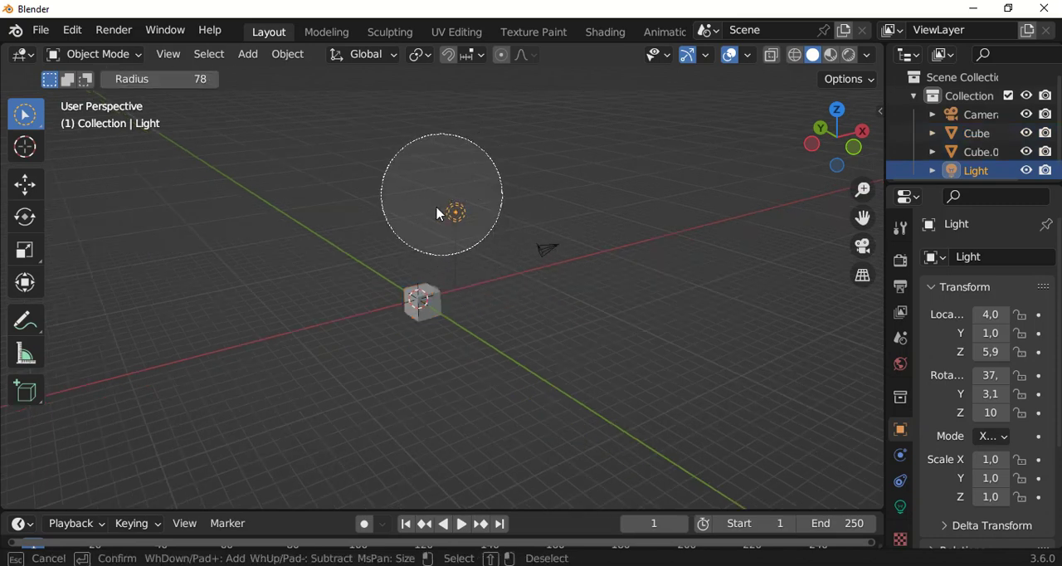
scroll(425, 290, "up", 2)
left_click(422, 307)
left_click(476, 173)
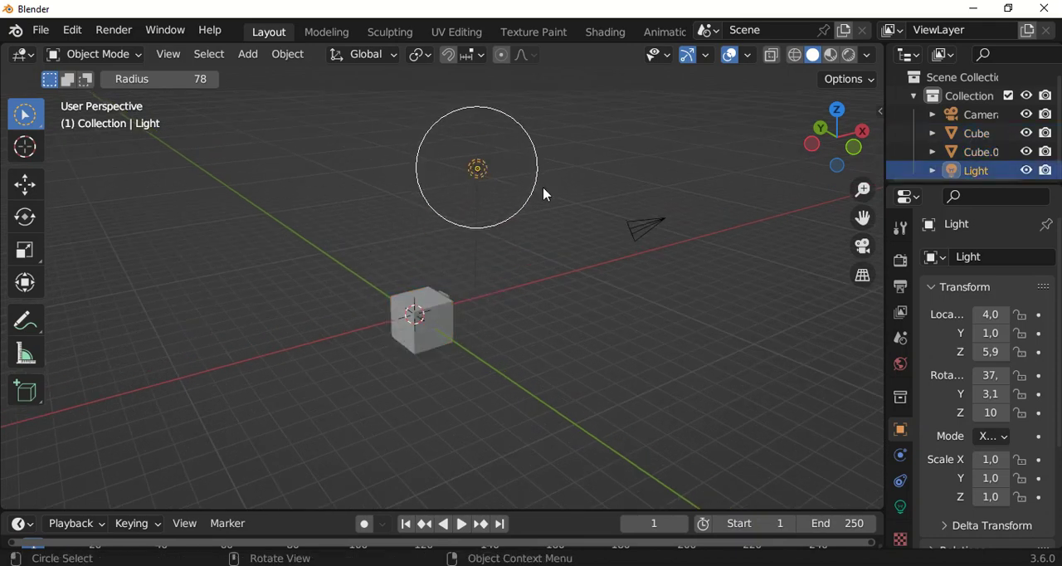
left_click(648, 209)
scroll(603, 266, "up", 1)
scroll(573, 278, "down", 1)
middle_click_drag(564, 278, 533, 266)
left_click(415, 295)
scroll(427, 331, "up", 1)
left_click(493, 136)
left_click(727, 200)
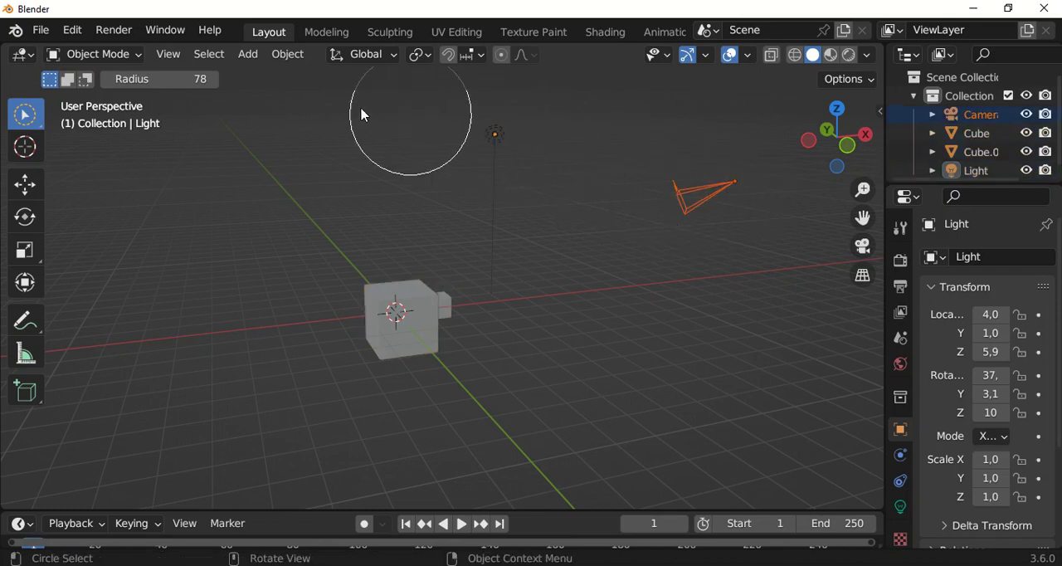
Switch to the Select Lasso tool, draw freehand selections in the viewport, and clear the selection
left_click(26, 116)
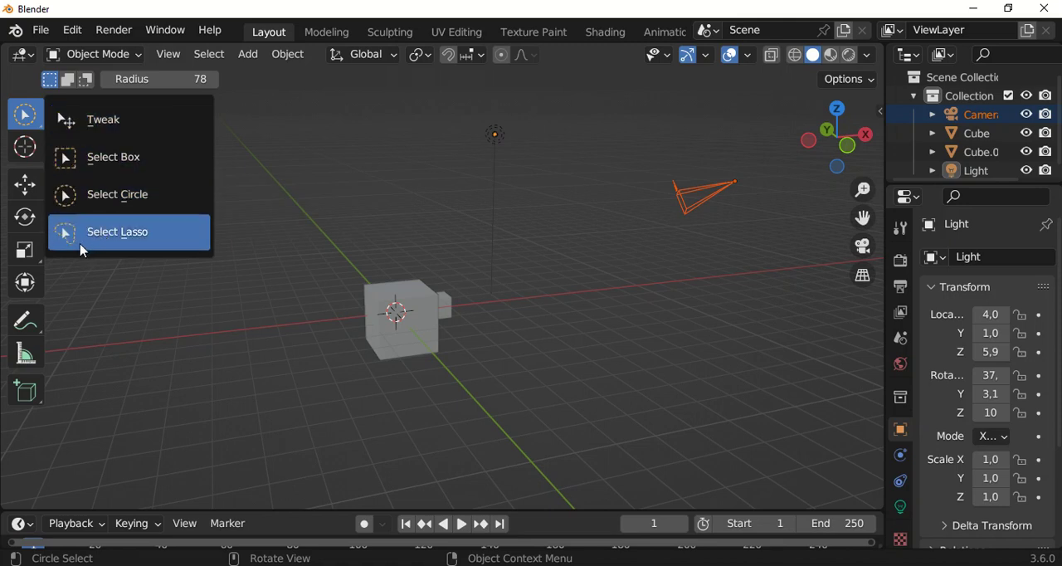
left_click(139, 245)
scroll(307, 250, "down", 2)
mouse_move(333, 129)
left_mouse_down()
mouse_move(473, 137)
mouse_move(511, 179)
mouse_move(499, 231)
mouse_move(460, 240)
mouse_move(351, 204)
left_mouse_up()
mouse_move(322, 237)
left_mouse_down()
mouse_move(443, 313)
mouse_move(413, 401)
mouse_move(361, 406)
left_mouse_up()
mouse_move(556, 157)
left_mouse_down()
mouse_move(691, 234)
mouse_move(611, 356)
mouse_move(367, 391)
mouse_move(340, 312)
mouse_move(358, 260)
mouse_move(398, 223)
mouse_move(440, 217)
left_mouse_up()
left_click(441, 327)
Select only the light in the viewport
scroll(455, 311, "down", 1)
scroll(491, 175, "up", 1)
scroll(494, 181, "up", 1)
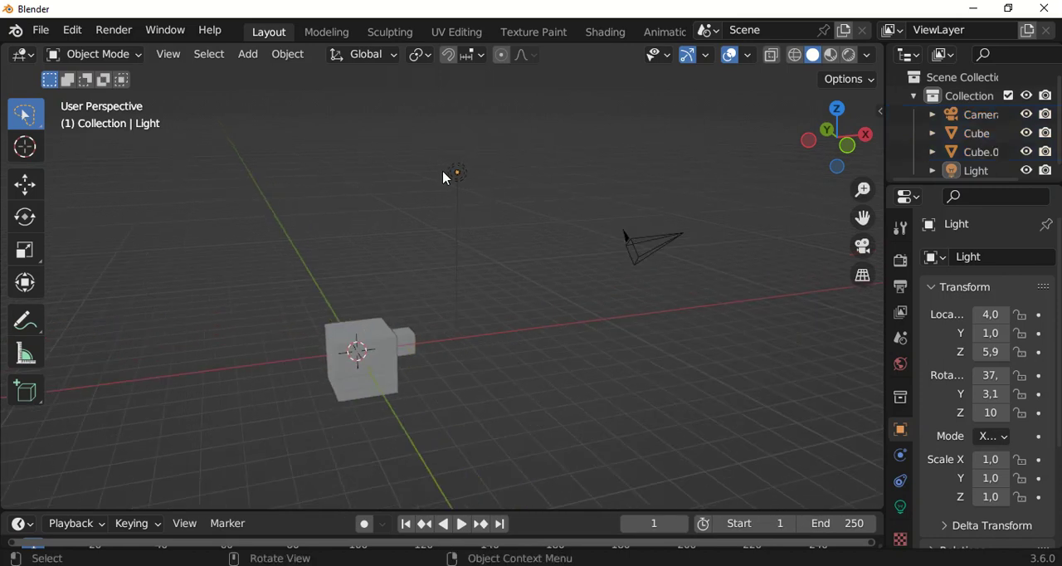
left_click(459, 174)
scroll(455, 202, "down", 1)
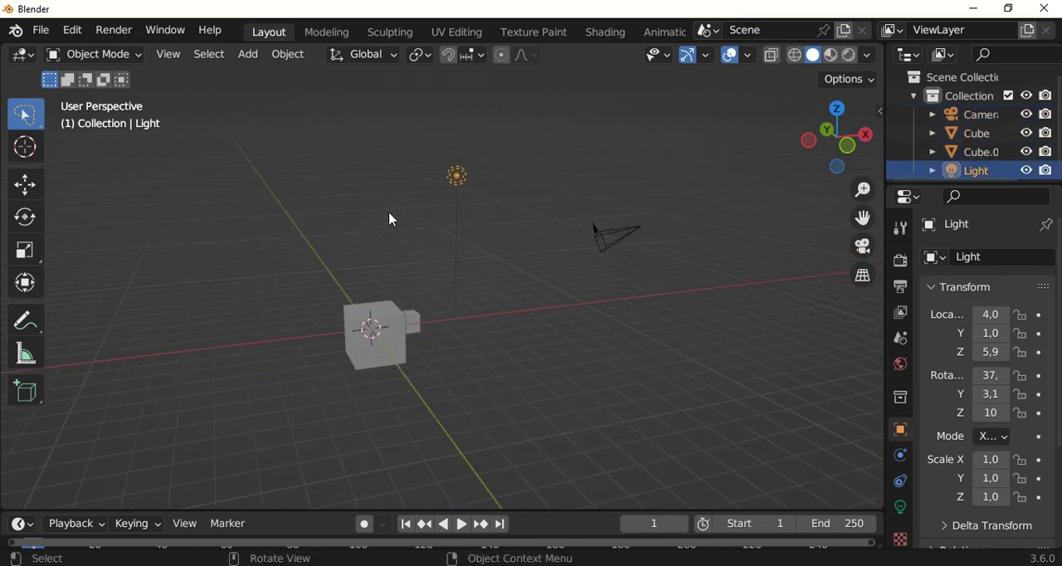
left_click(214, 55)
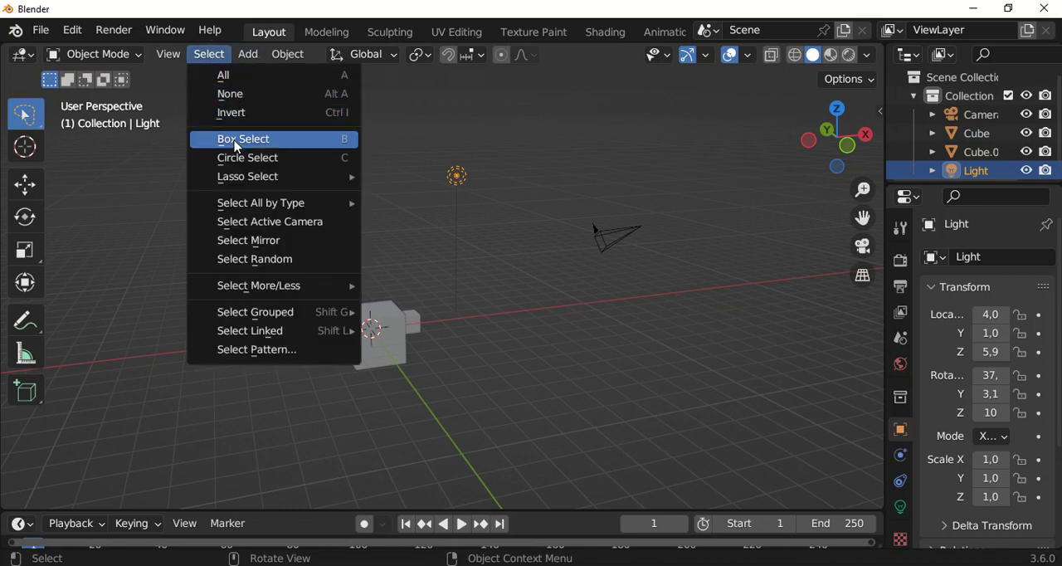
mouse_move(248, 210)
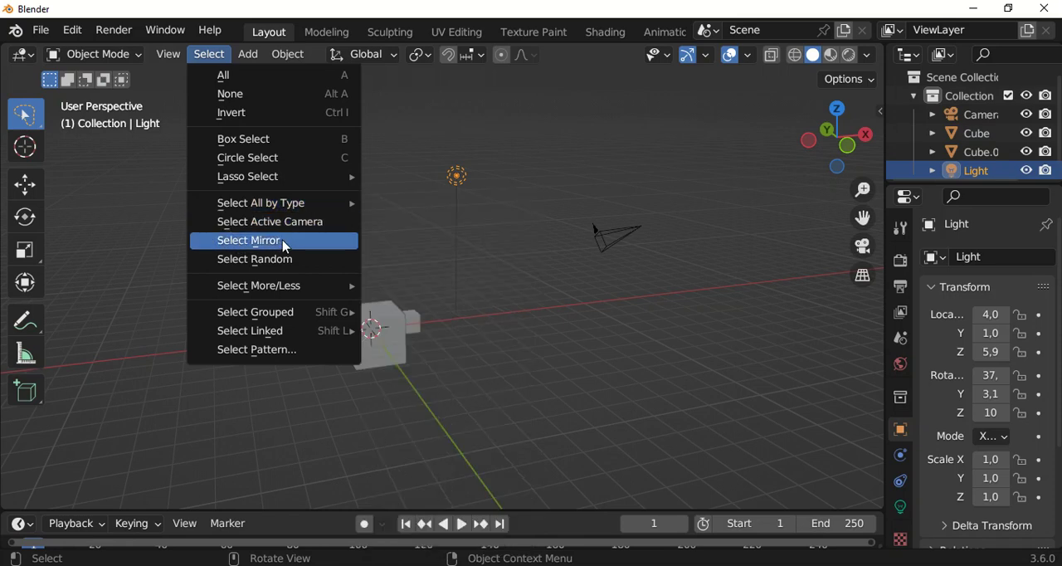
mouse_move(231, 292)
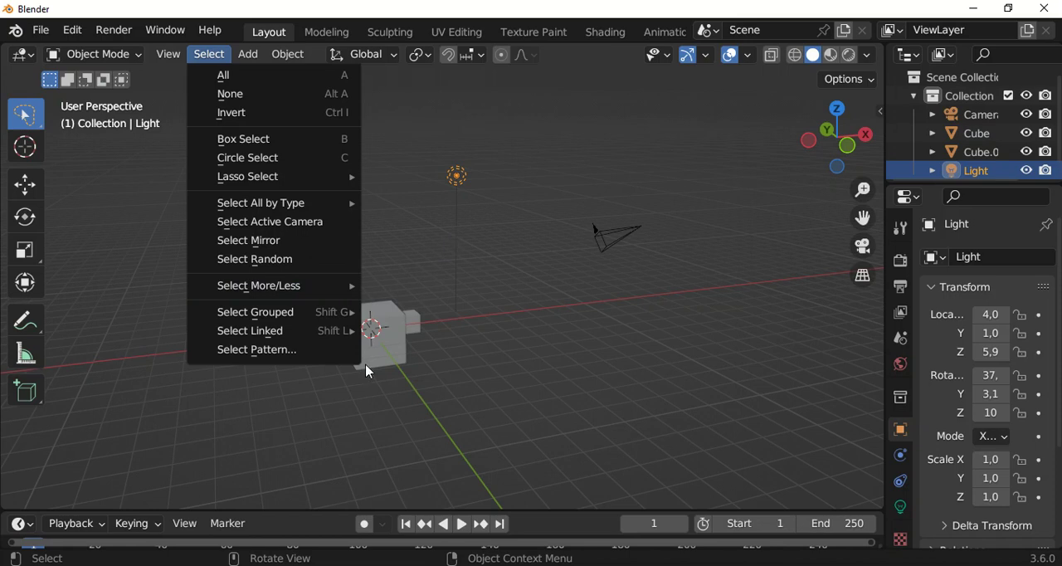
Select the large cube and view it close up together with the small cube
middle_click_drag(445, 320, 531, 315)
left_click(428, 315)
scroll(420, 326, "up", 4)
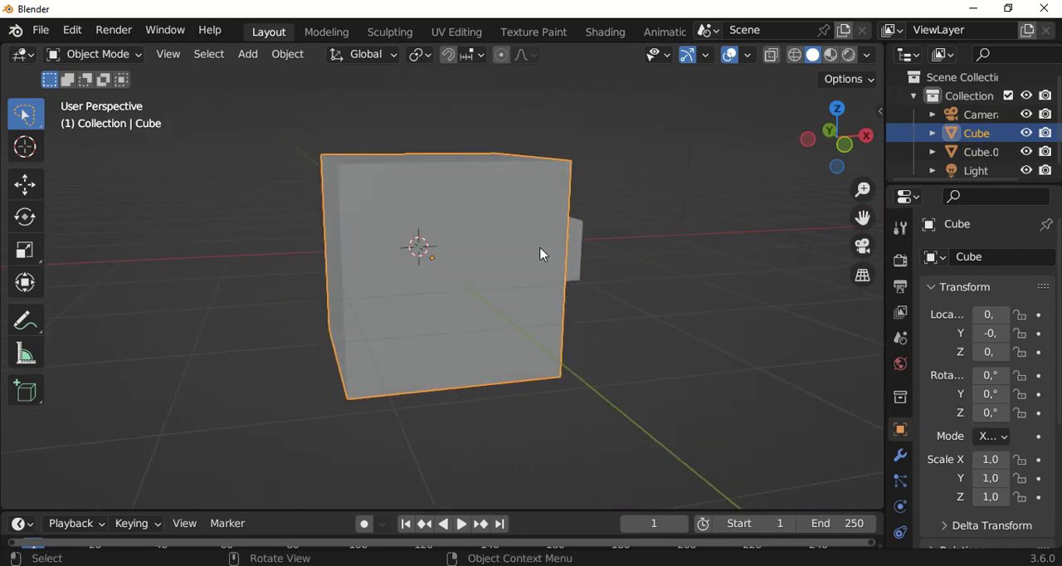
scroll(544, 259, "up", 1)
middle_click_drag(528, 296, 608, 261)
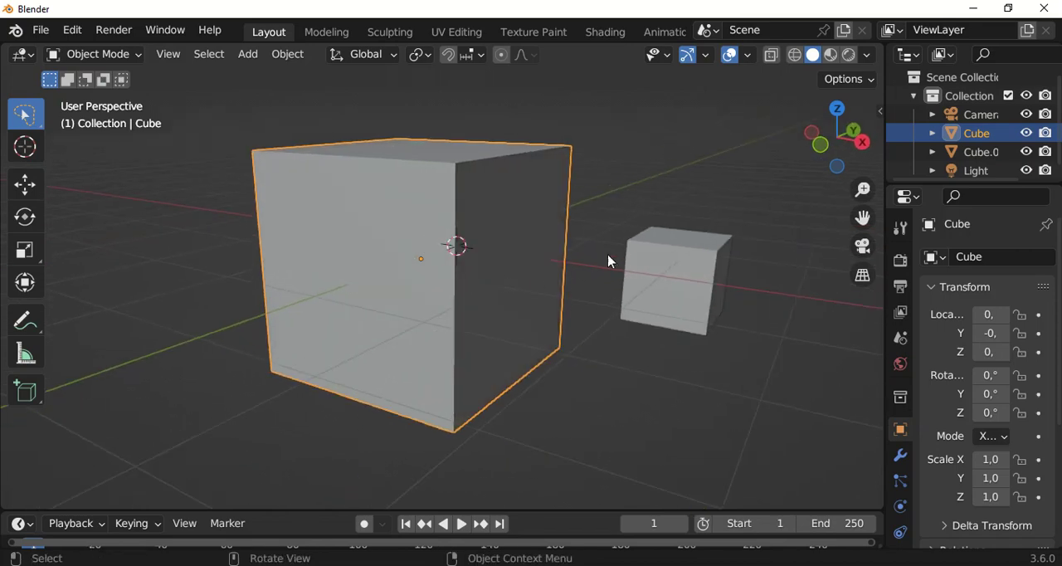
Switch the viewport to wireframe shading to show the small cube through the large one
middle_click_drag(474, 321, 580, 307)
scroll(450, 289, "up", 1)
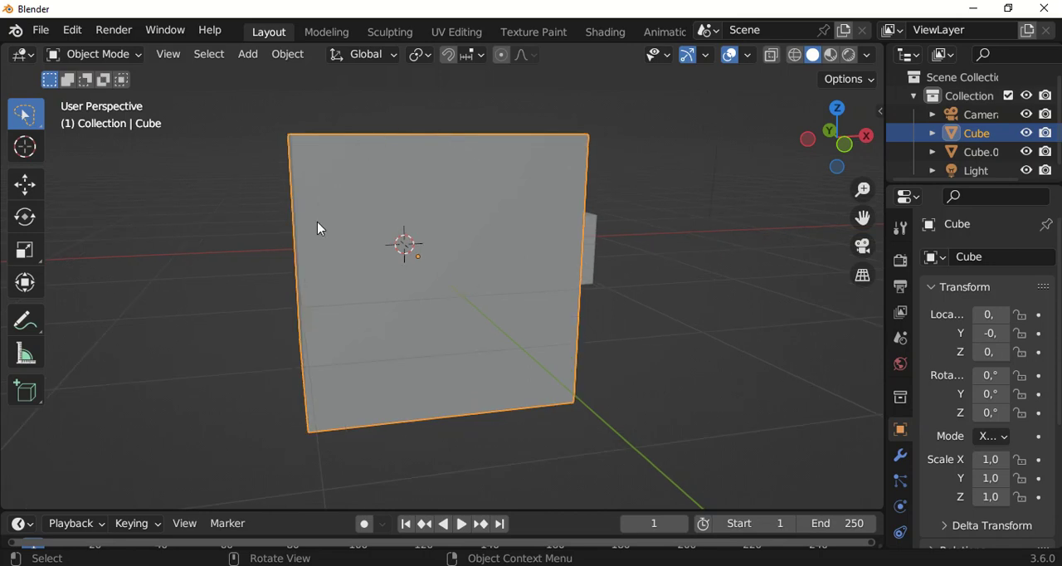
left_click(797, 60)
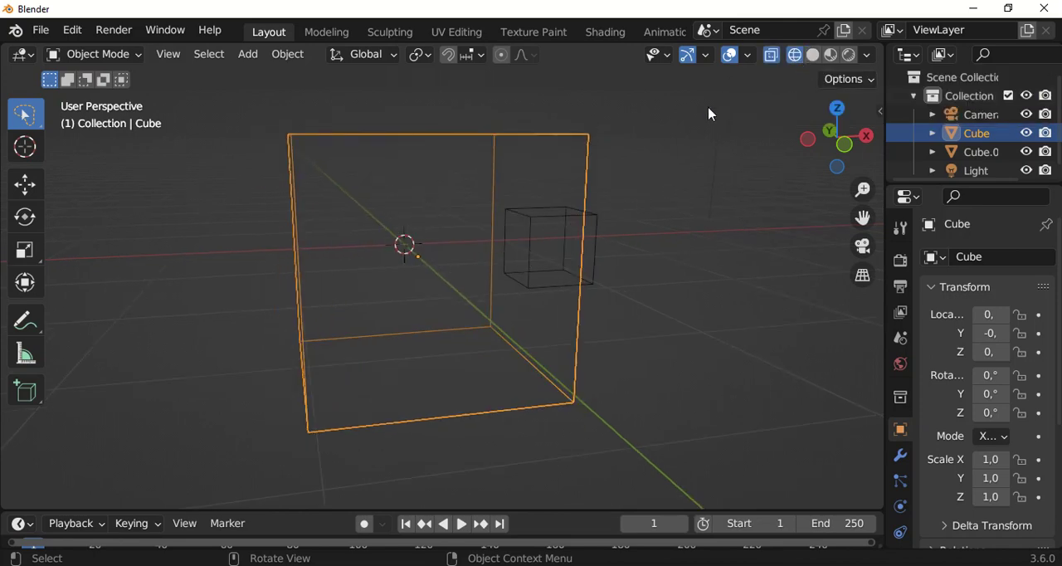
scroll(510, 270, "up", 1)
middle_click_drag(528, 274, 533, 266)
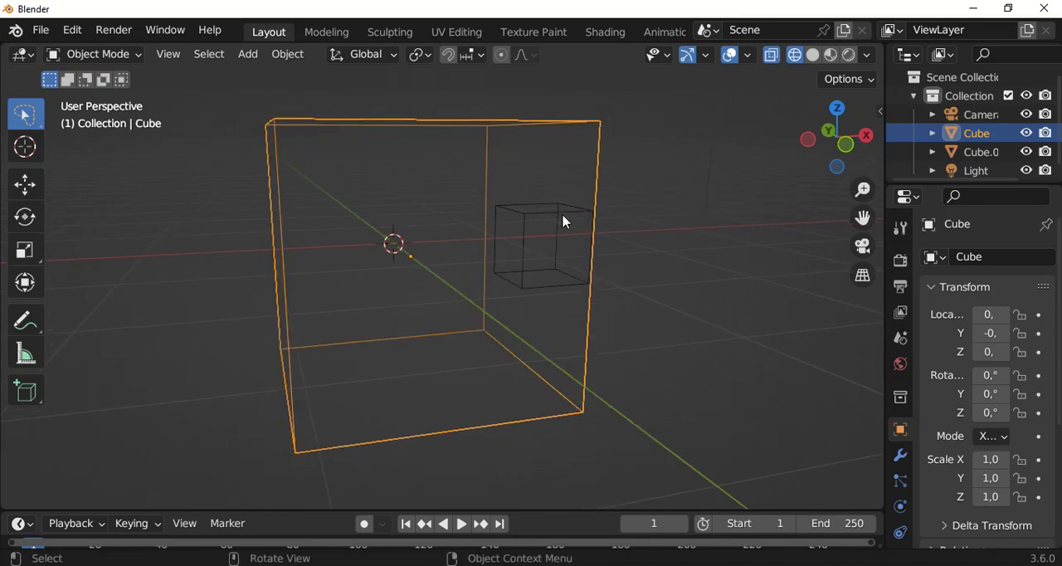
middle_click_drag(406, 238, 437, 263)
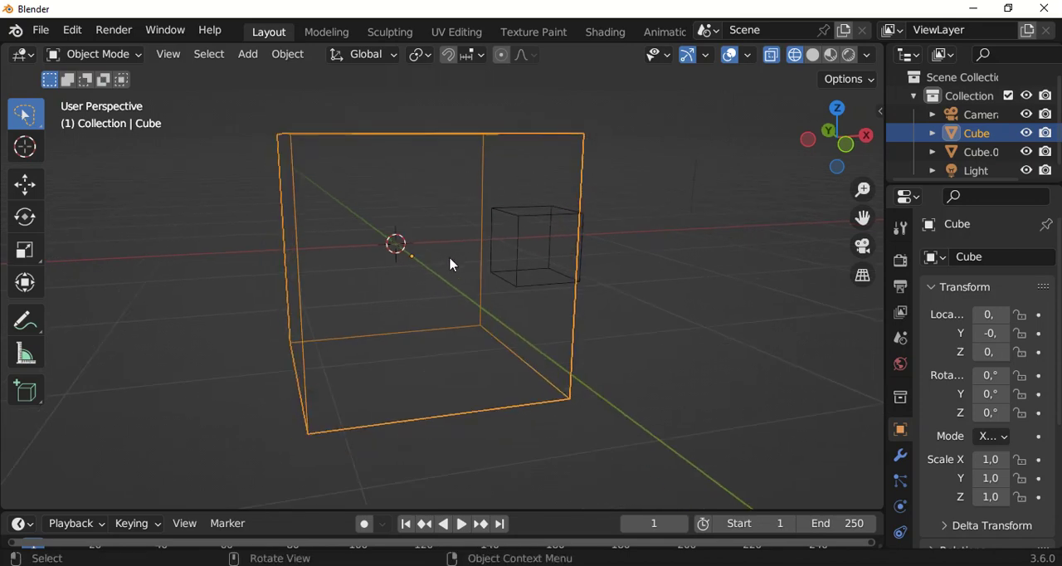
Select the small cube, and draw freehand lasso selections across the two cubes' wireframes
left_click(511, 266)
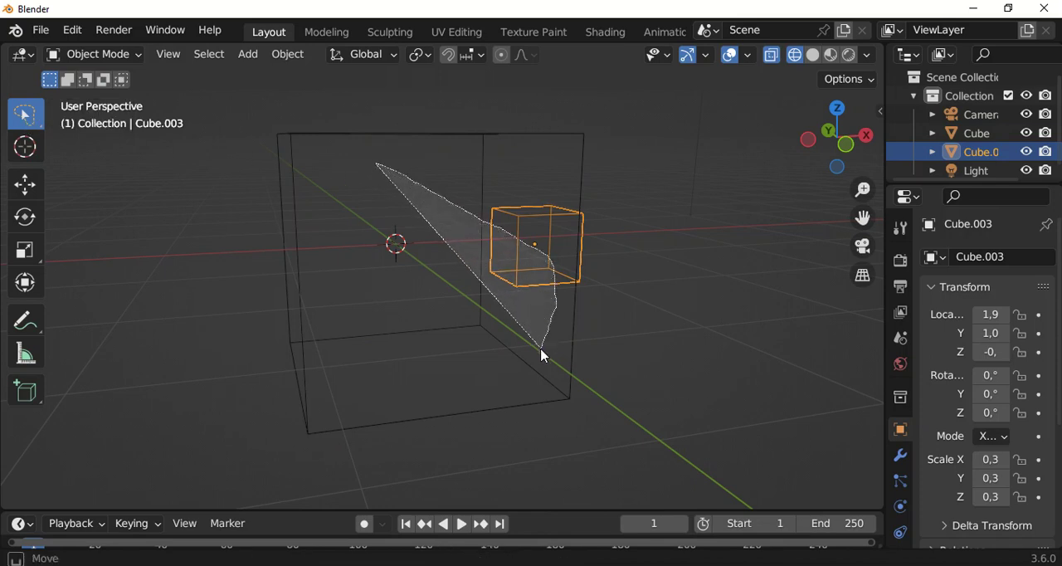
left_click_drag(540, 349, 538, 349)
left_click_drag(512, 125, 452, 300)
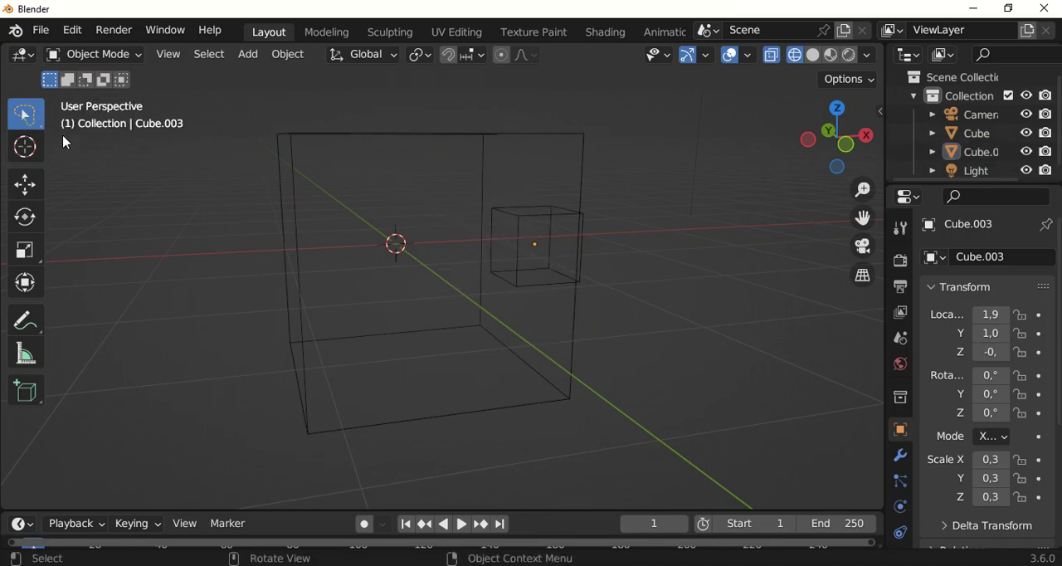
Switch to the Select Box tool and draw a selection box around the small cube and part of the large cube
left_click_drag(30, 126, 126, 168)
left_click_drag(349, 118, 582, 303)
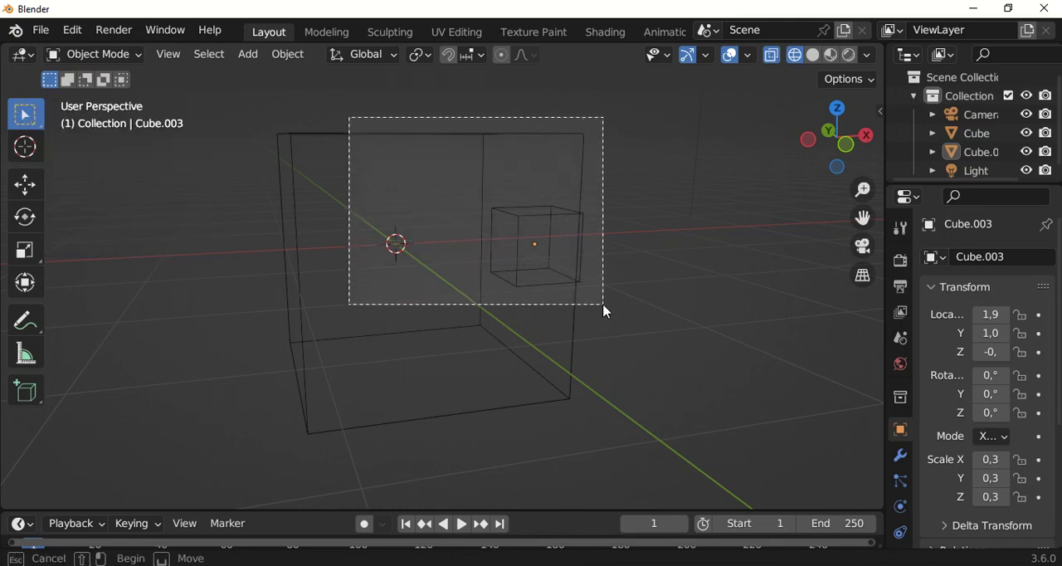
left_click_drag(606, 311, 605, 311)
Clear the selection and select the large cube and the small cube one at a time
middle_click_drag(561, 311, 583, 299)
left_click(647, 282)
middle_click_drag(647, 281, 503, 191)
left_click(504, 192)
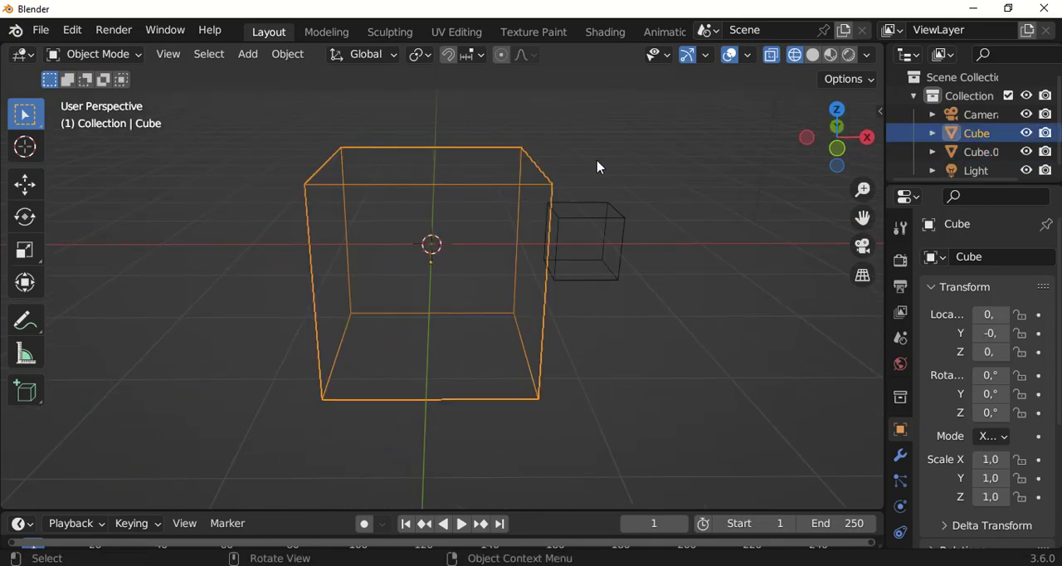
left_click(604, 232)
middle_click_drag(625, 324, 560, 312)
scroll(531, 270, "down", 3)
middle_click_drag(550, 213, 606, 232)
scroll(528, 261, "down", 2)
Select the large cube and add the small cube, the light and the camera to the selection
left_click(499, 263)
middle_click_drag(498, 263, 496, 298)
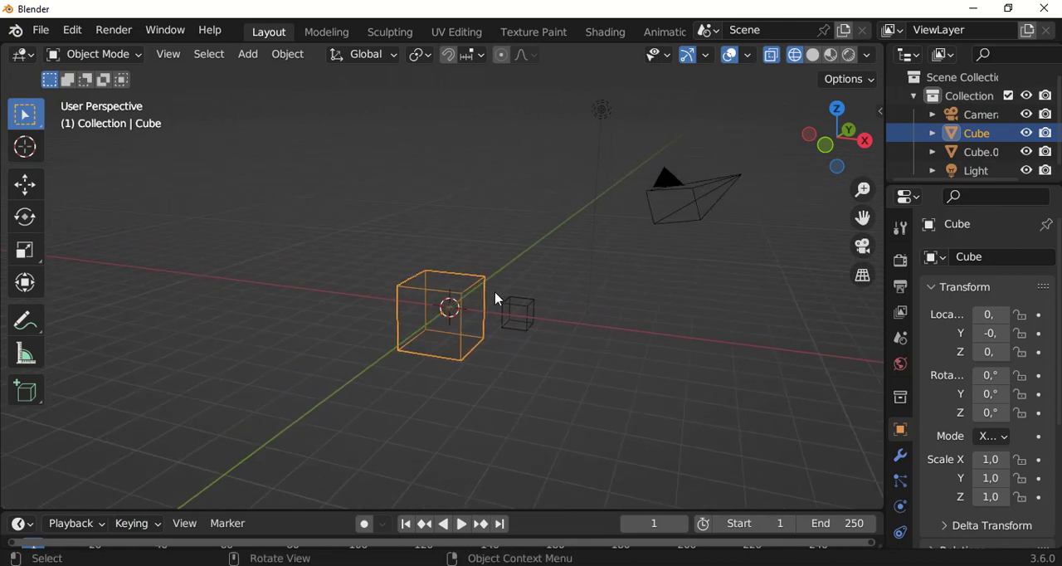
left_click(534, 316, "shift")
middle_click_drag(552, 292, 549, 230)
left_click(558, 200, "shift")
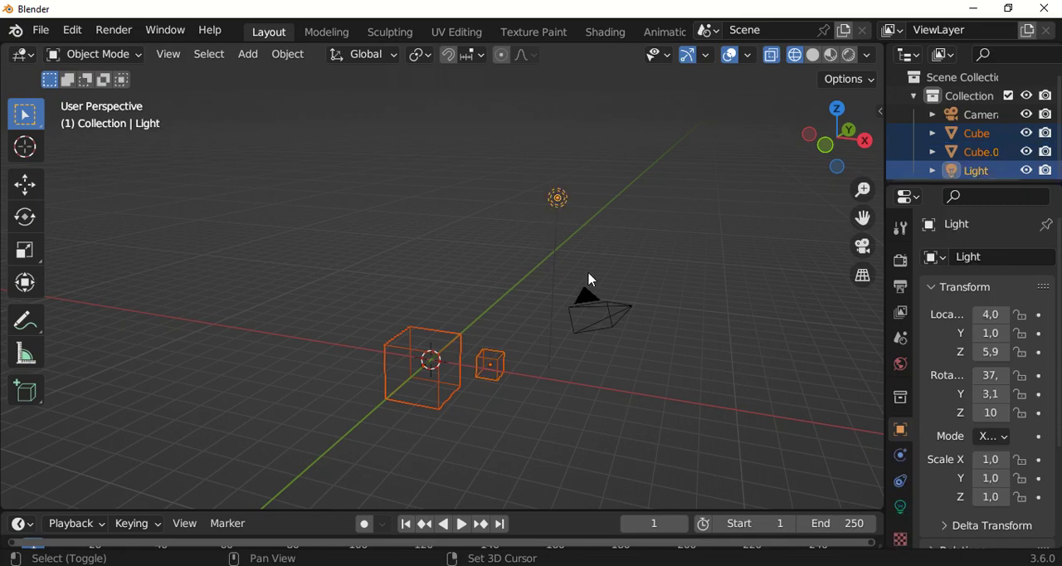
left_click(603, 320, "shift")
middle_click_drag(604, 315, 534, 360)
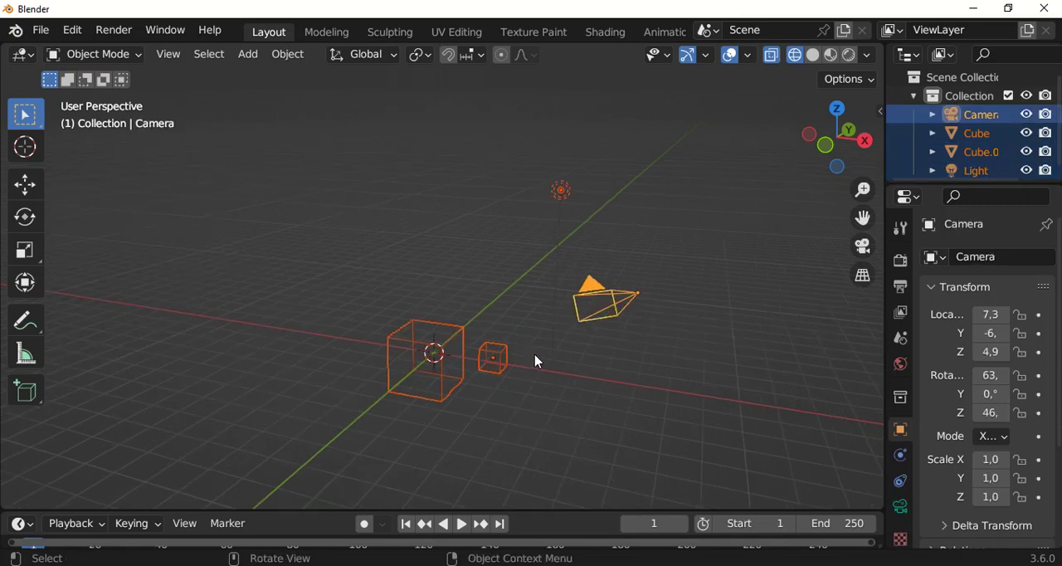
Clear the multiple selection and select only the large cube
left_click(604, 381)
middle_click_drag(603, 382, 462, 278)
key("KP_1")
middle_click_drag(426, 320, 568, 239, "shift")
scroll(525, 343, "up", 2)
middle_click_drag(491, 332, 496, 291, "shift")
left_click(446, 312)
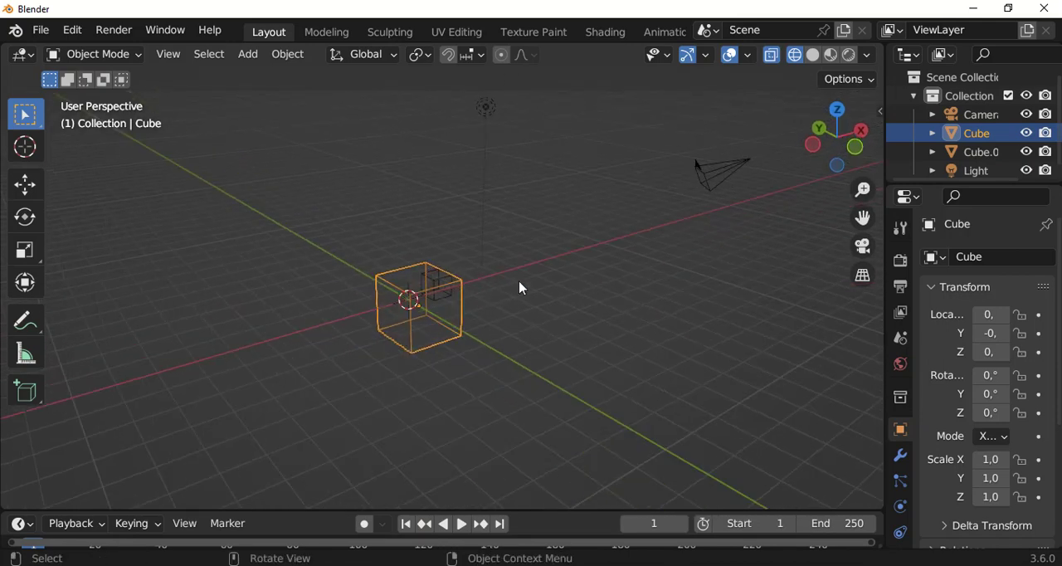
middle_click_drag(471, 247, 448, 321)
scroll(381, 255, "up", 4)
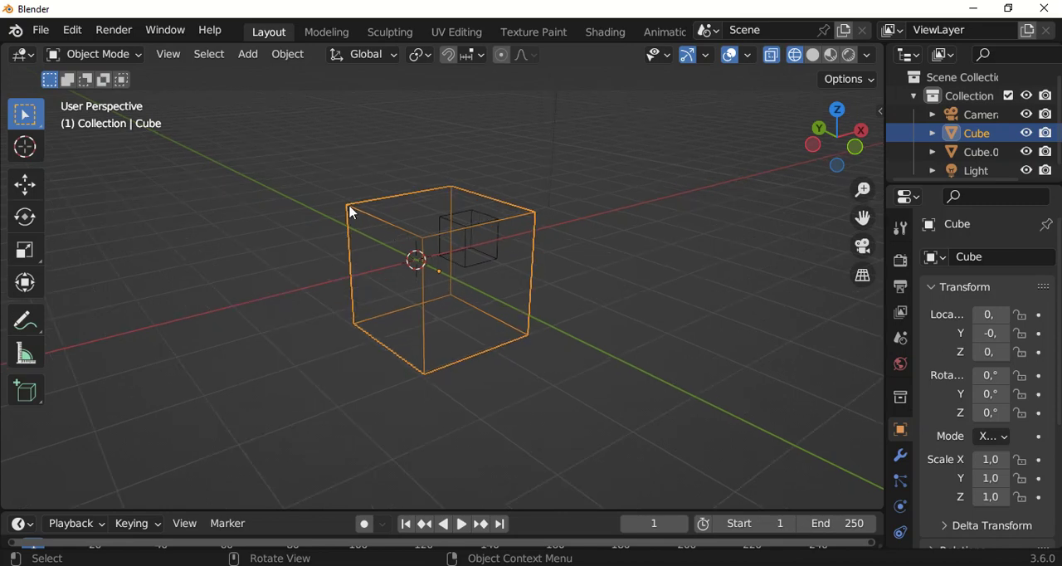
Activate the Move tool and inspect its gizmo on the large cube from several angles
left_click(25, 184)
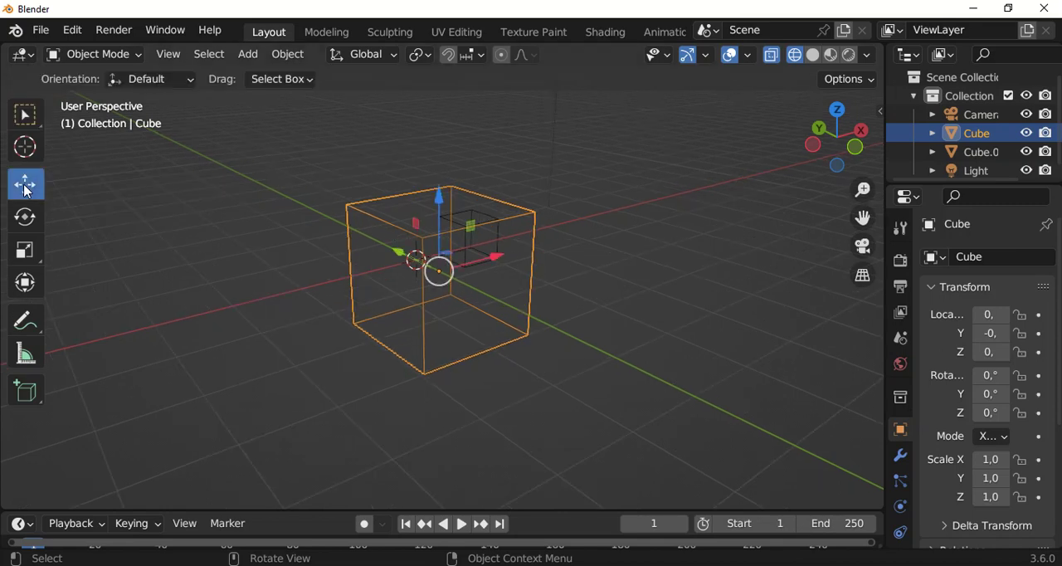
scroll(479, 257, "up", 2)
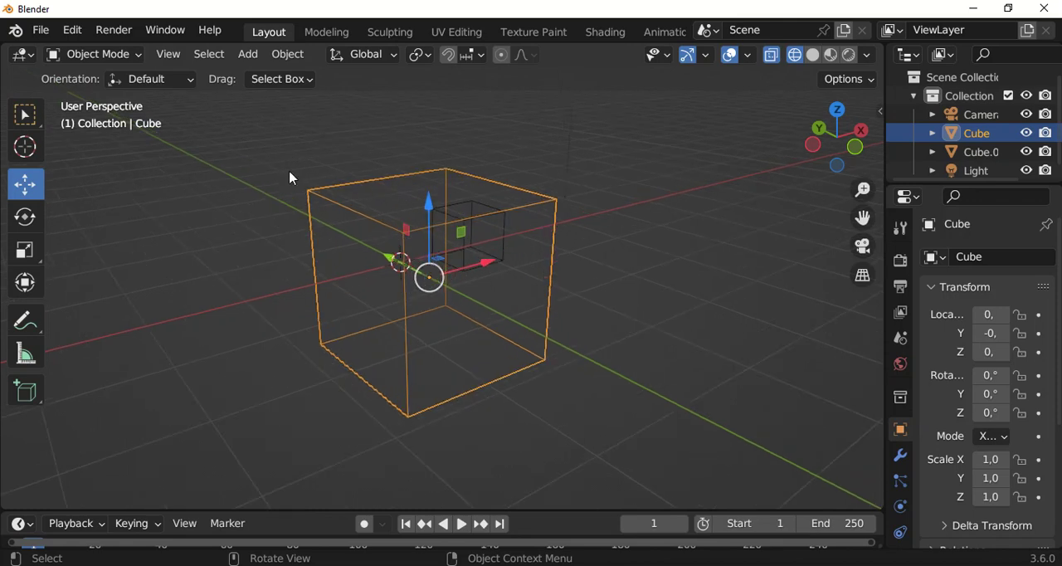
scroll(404, 231, "down", 1)
mouse_move(446, 255)
middle_mouse_down()
mouse_move(424, 242)
mouse_move(456, 265)
mouse_move(442, 265)
mouse_move(453, 261)
middle_mouse_up()
scroll(421, 238, "up", 3)
scroll(419, 240, "up", 1)
scroll(454, 262, "up", 1)
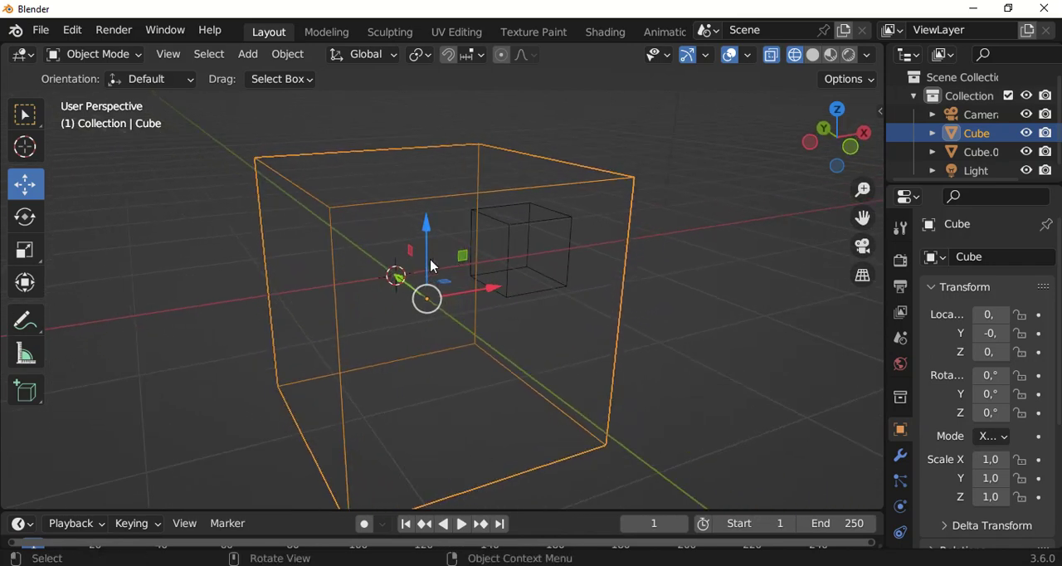
scroll(421, 250, "down", 1)
middle_click_drag(395, 271, 485, 253)
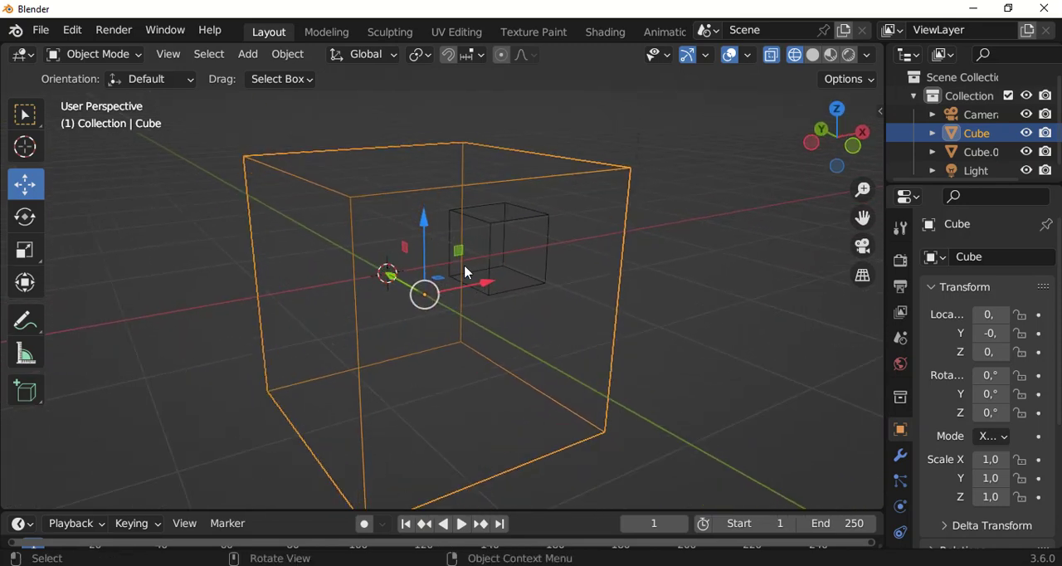
Switch the viewport back to solid shading with the whole large cube and its move gizmo in view
left_click(813, 58)
middle_click_drag(531, 334, 492, 296)
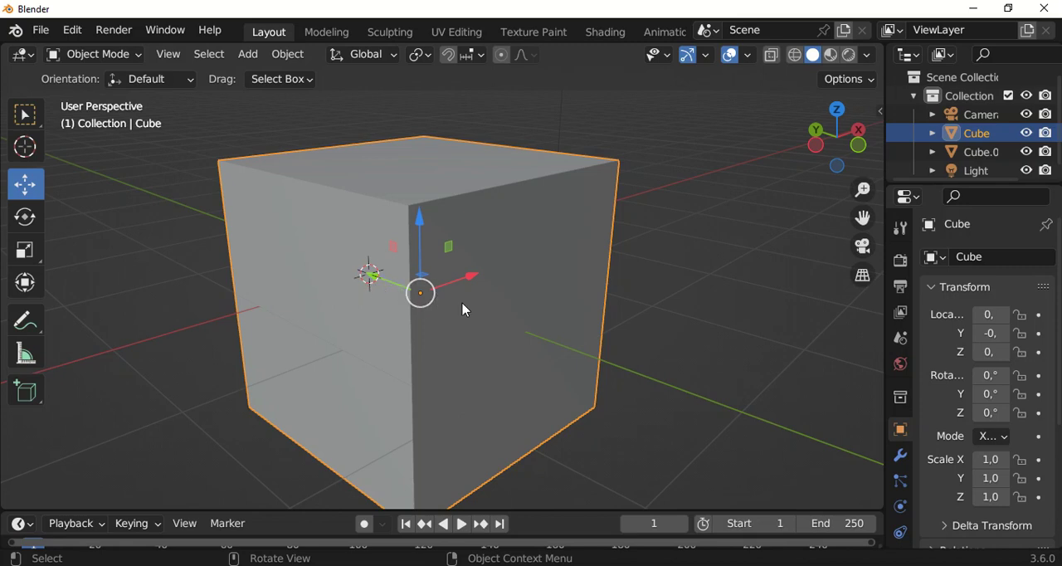
scroll(477, 281, "down", 1)
middle_click_drag(509, 280, 465, 281)
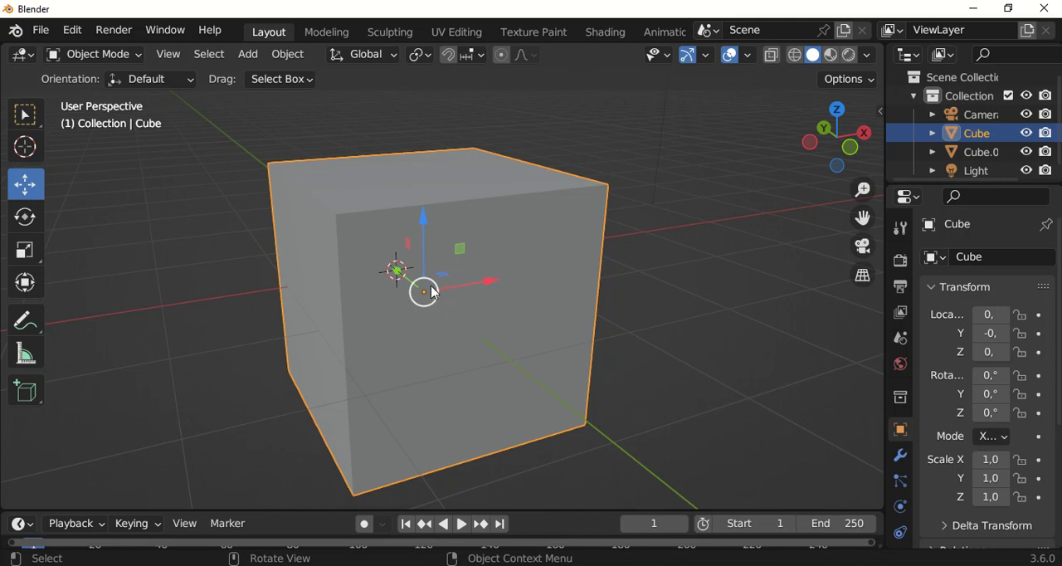
scroll(486, 287, "down", 3)
middle_click_drag(486, 287, 472, 349)
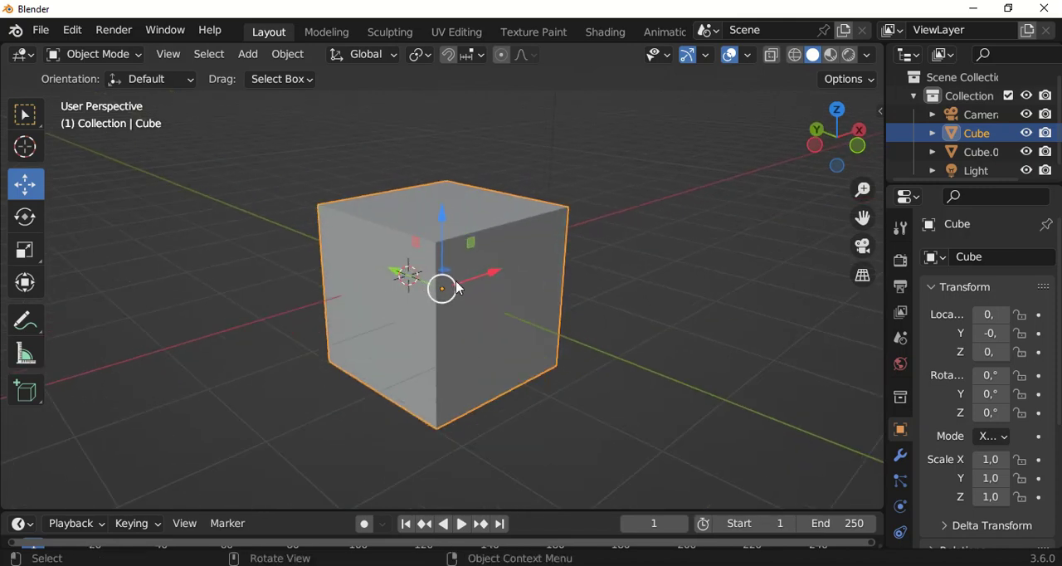
scroll(446, 236, "down", 2)
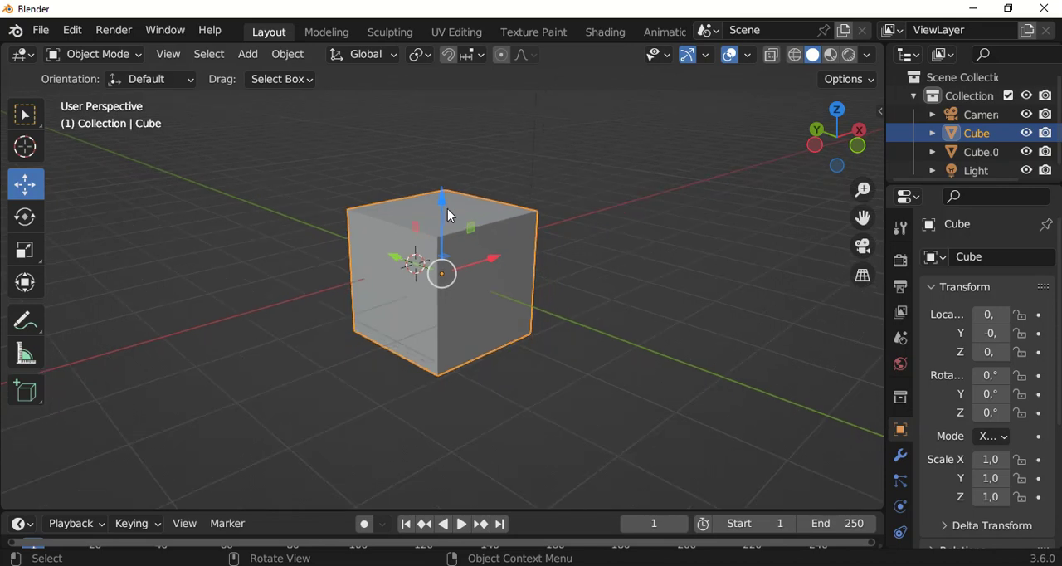
Move the large cube with the gizmo along Z to about 0.3 m and along X to about 0.6 m
left_click_drag(442, 199, 438, 162)
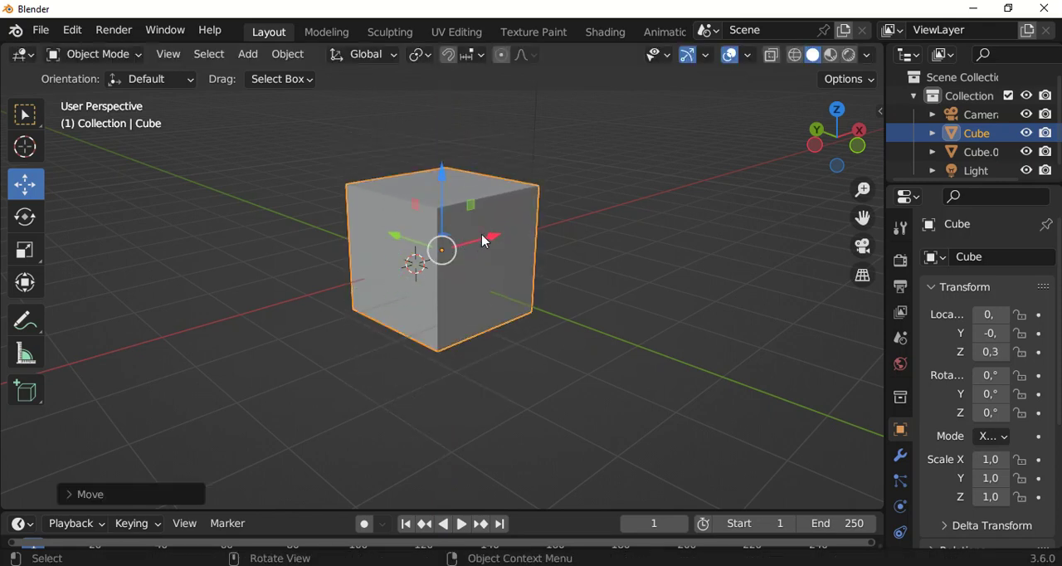
left_click_drag(486, 239, 551, 271)
scroll(562, 249, "up", 1)
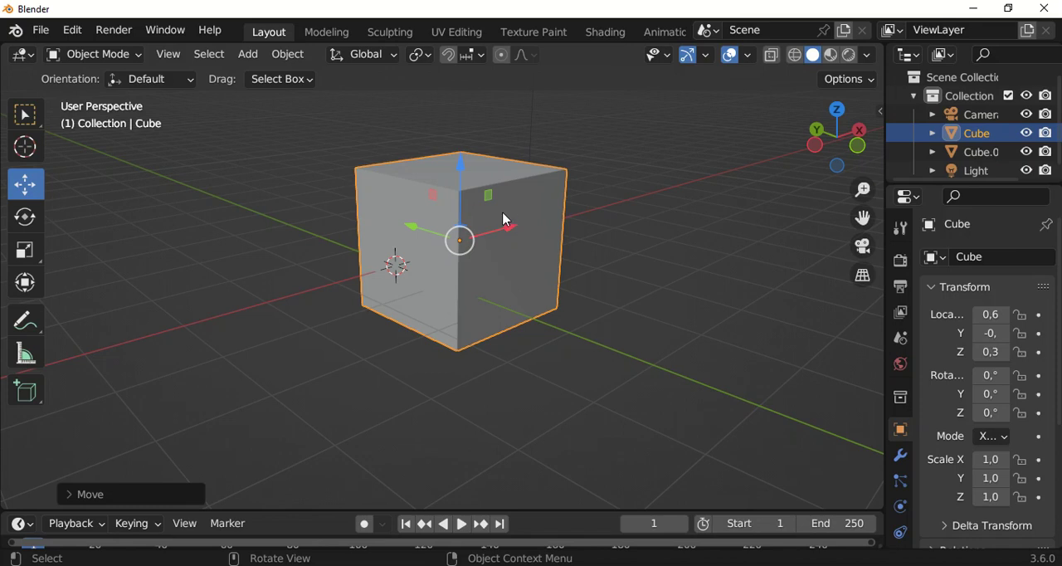
Move the large cube within the XZ plane using the gizmo's plane handle
left_click_drag(492, 200, 447, 214)
middle_click_drag(547, 226, 523, 257)
mouse_move(532, 278)
left_mouse_down()
mouse_move(649, 291)
mouse_move(549, 286)
left_mouse_up()
Grab the large cube, try the X and Y axis constraints, and move it up along Z to about 1.6 m
key("g")
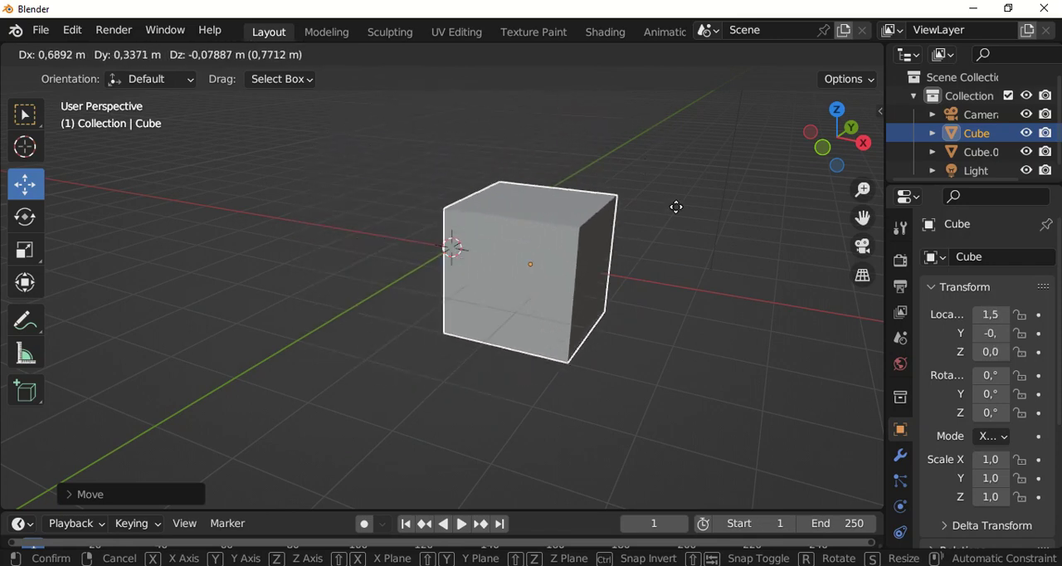
key("x")
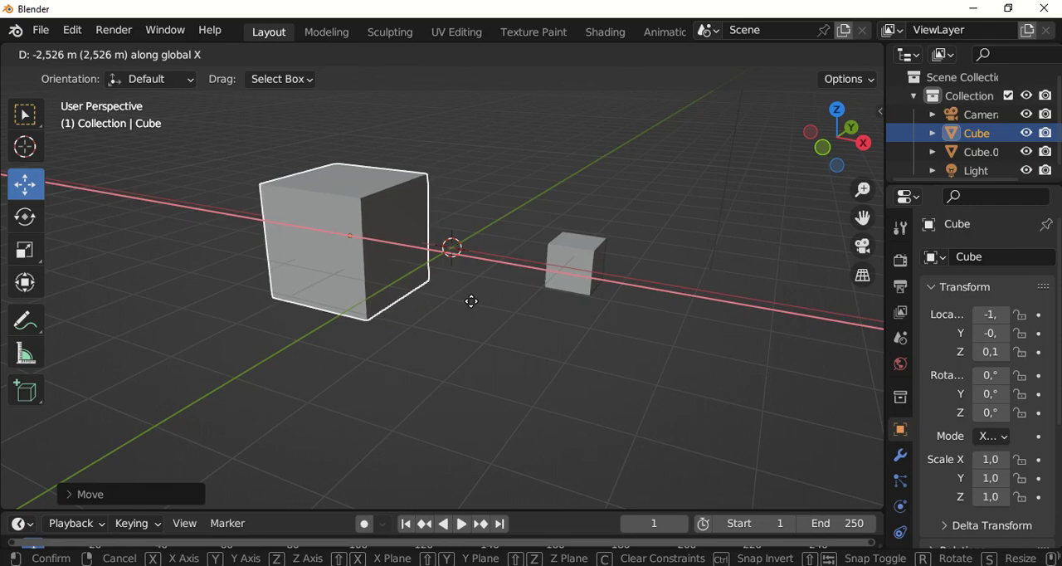
key("y")
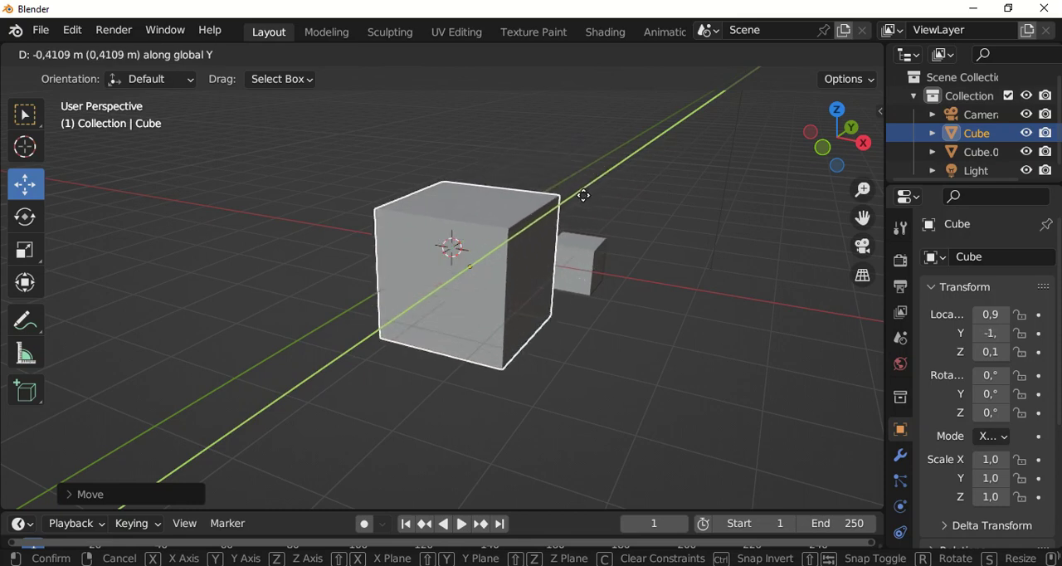
key("z")
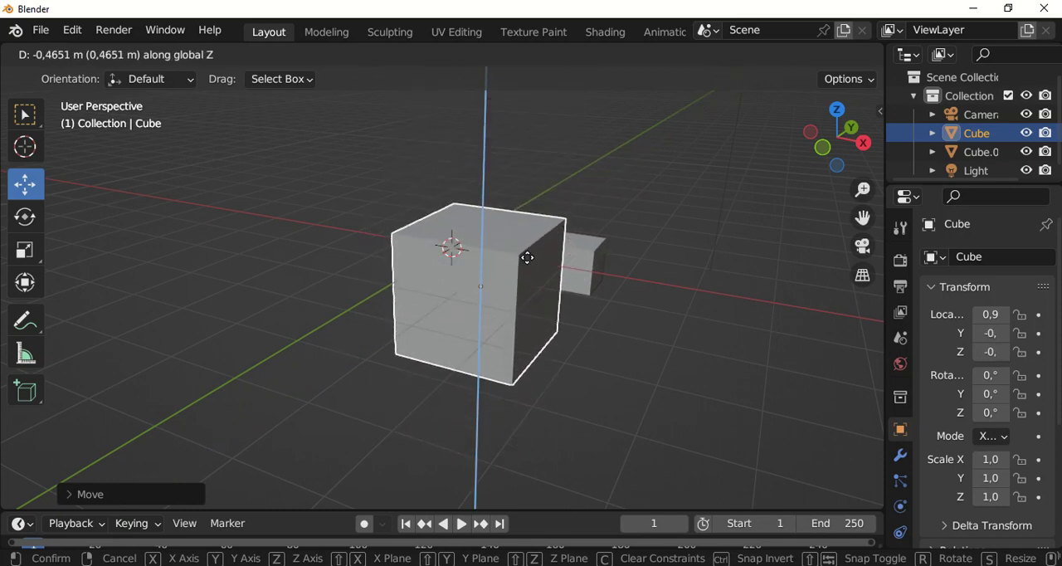
left_click(531, 125)
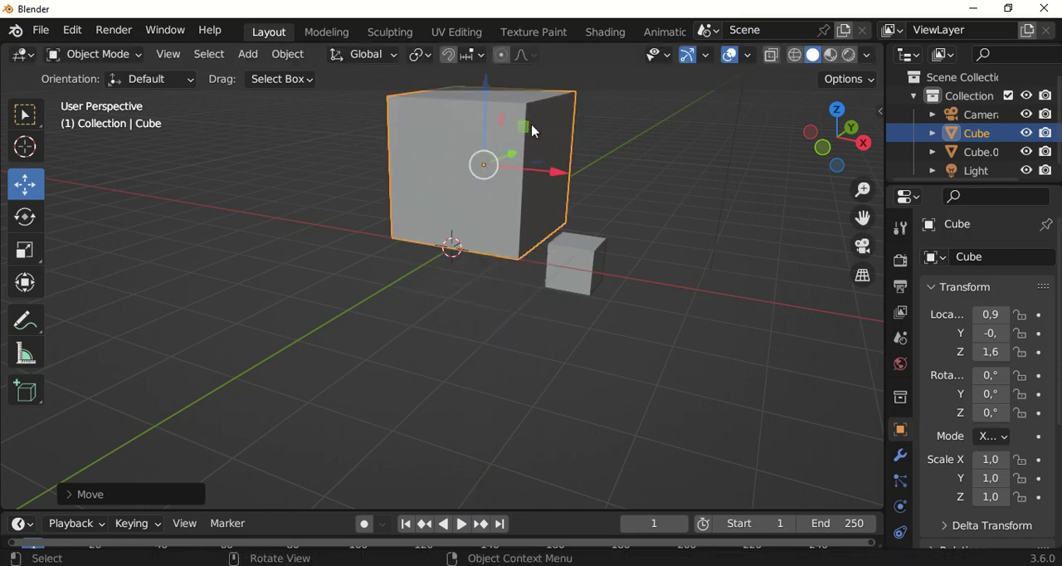
Grab the large cube and try sliding it along the global X axis
scroll(497, 213, "down", 3)
middle_click_drag(587, 172, 550, 181)
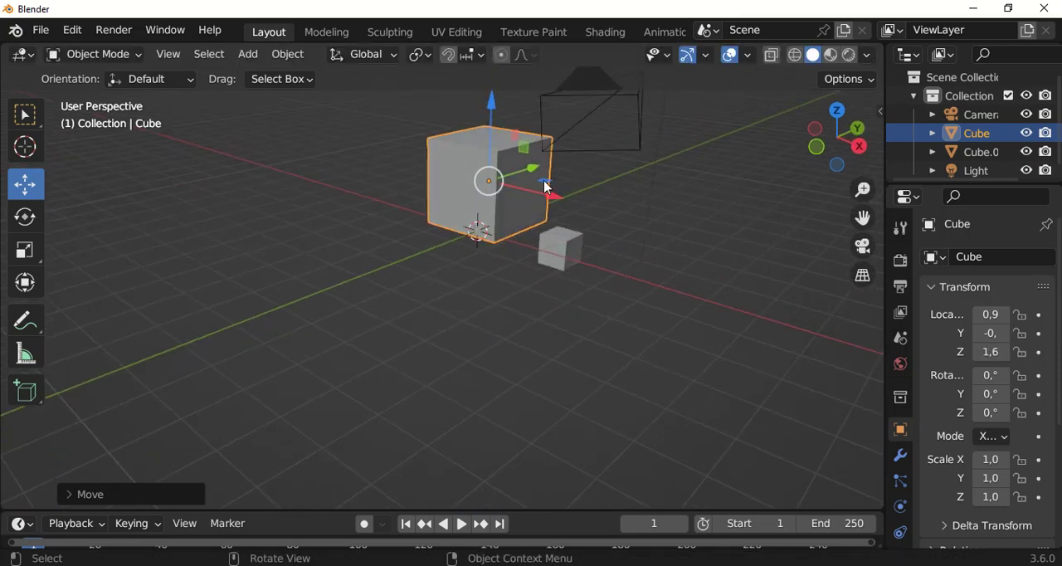
key("g")
key("x")
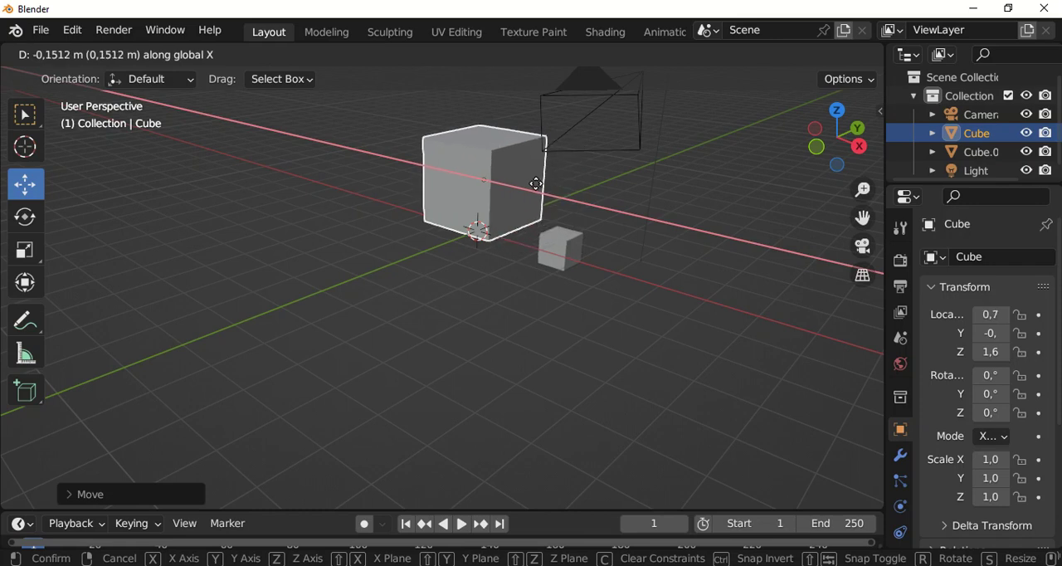
left_click(539, 190)
Move the large cube with the gizmo along X to about 0.2 m and up along Z to about 1.8 m
middle_click_drag(525, 223, 623, 210)
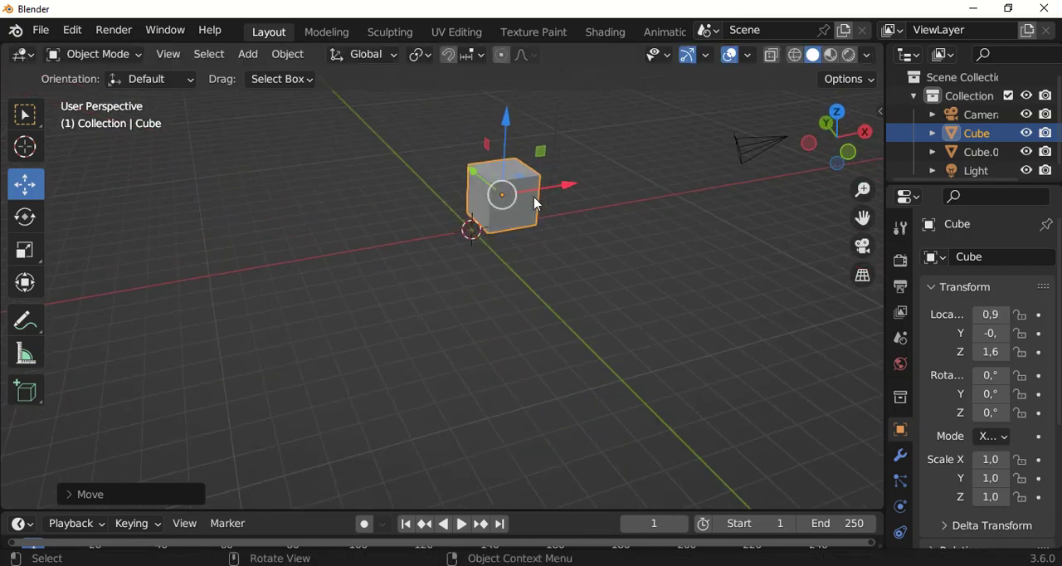
scroll(579, 191, "up", 2)
left_click_drag(536, 199, 453, 177)
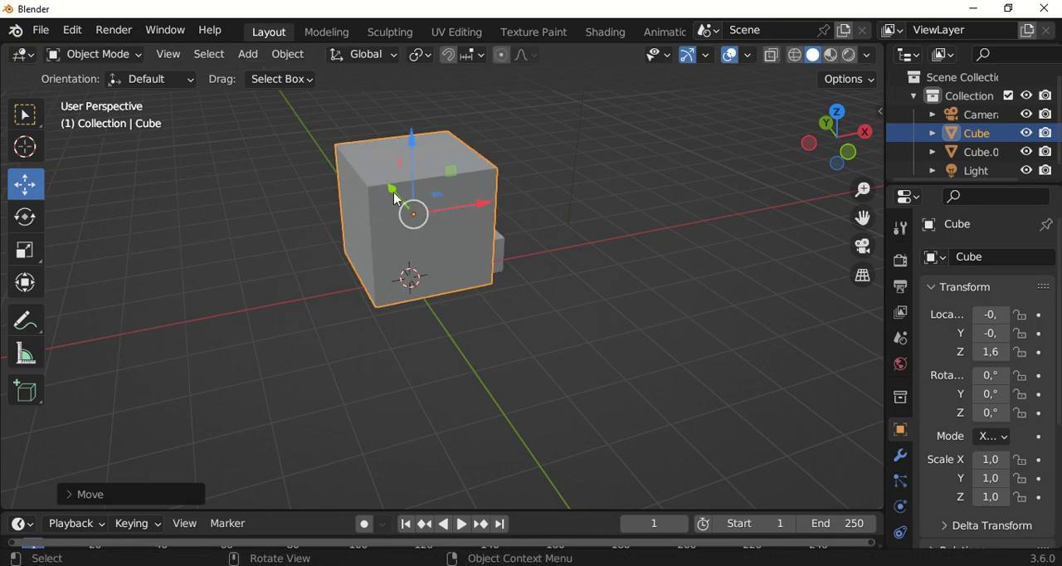
scroll(396, 199, "up", 1)
scroll(395, 177, "up", 1)
left_click_drag(424, 158, 427, 139)
scroll(407, 192, "up", 2)
middle_click_drag(502, 225, 500, 227)
left_click_drag(500, 228, 564, 225)
View the large cube from the top and right orthographic directions and return to a perspective view of both cubes
left_click(839, 113)
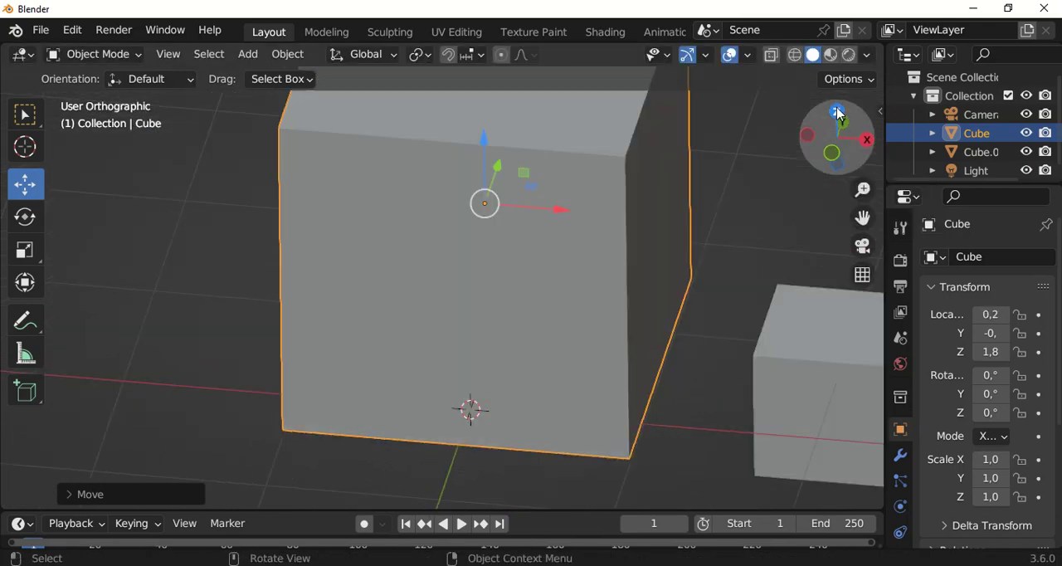
left_click(861, 143)
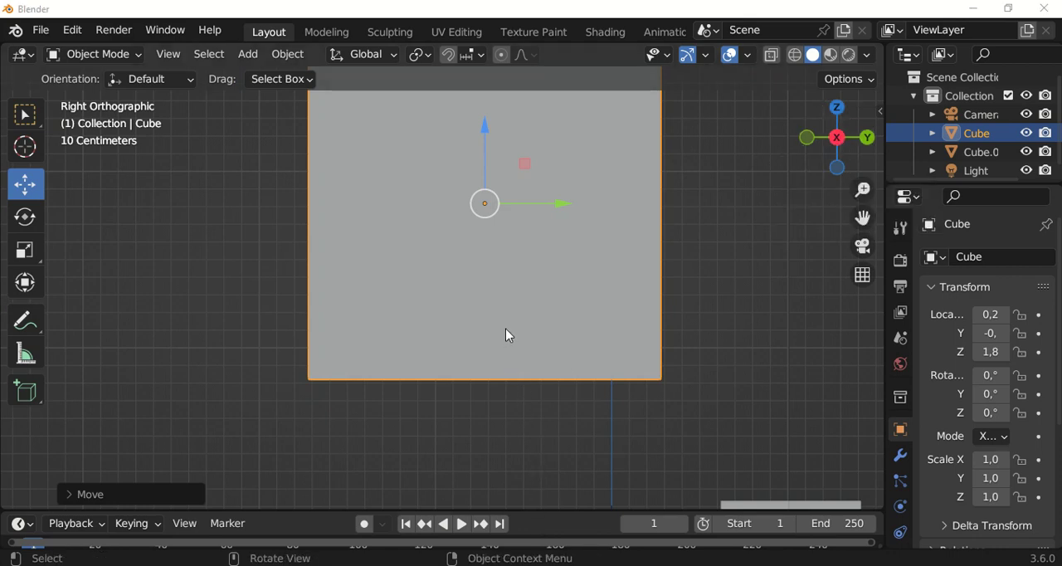
scroll(508, 337, "down", 8)
middle_click_drag(643, 324, 574, 378)
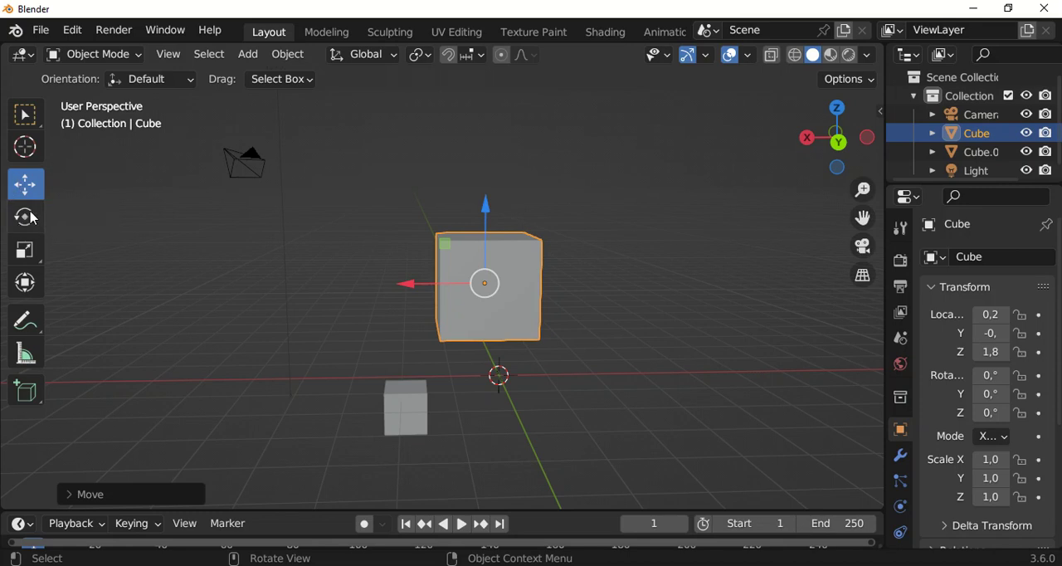
Scale the large cube with the Scale gizmo to about 0.8 along Z, 0.4 along Y and 0.7 along X
left_click(24, 255)
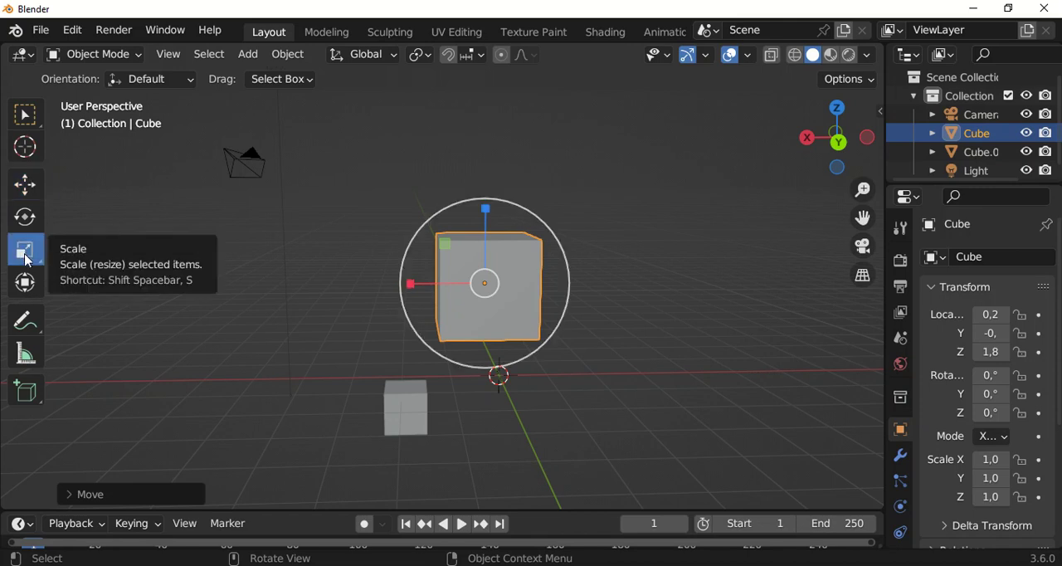
mouse_move(514, 270)
middle_mouse_down()
mouse_move(661, 310)
mouse_move(571, 329)
mouse_move(471, 290)
mouse_move(473, 307)
mouse_move(498, 285)
mouse_move(458, 252)
mouse_move(505, 272)
middle_mouse_up()
scroll(470, 290, "up", 3)
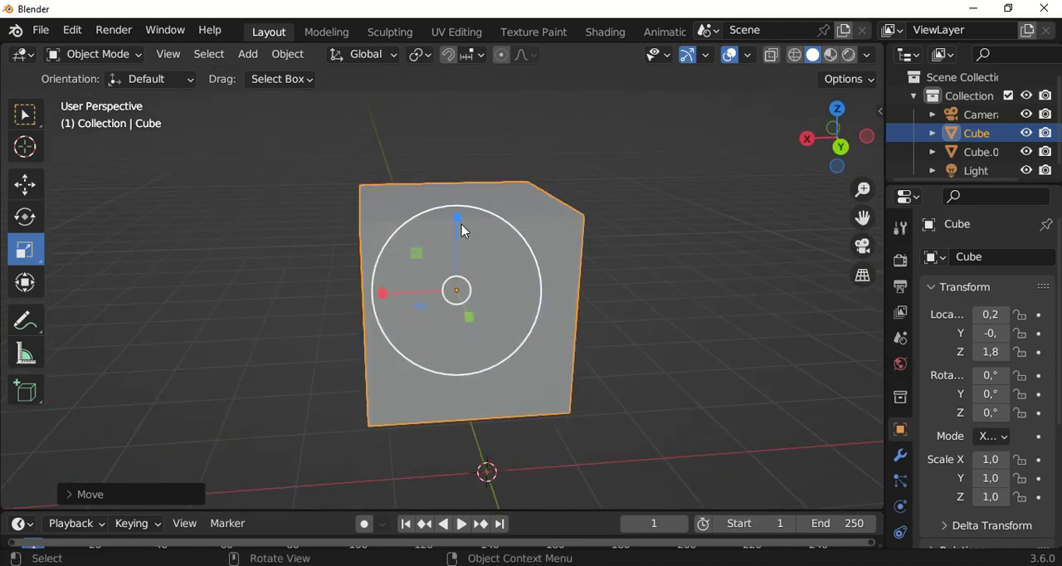
mouse_move(459, 219)
left_mouse_down()
mouse_move(462, 197)
mouse_move(462, 265)
mouse_move(466, 196)
mouse_move(457, 285)
mouse_move(467, 229)
left_mouse_up()
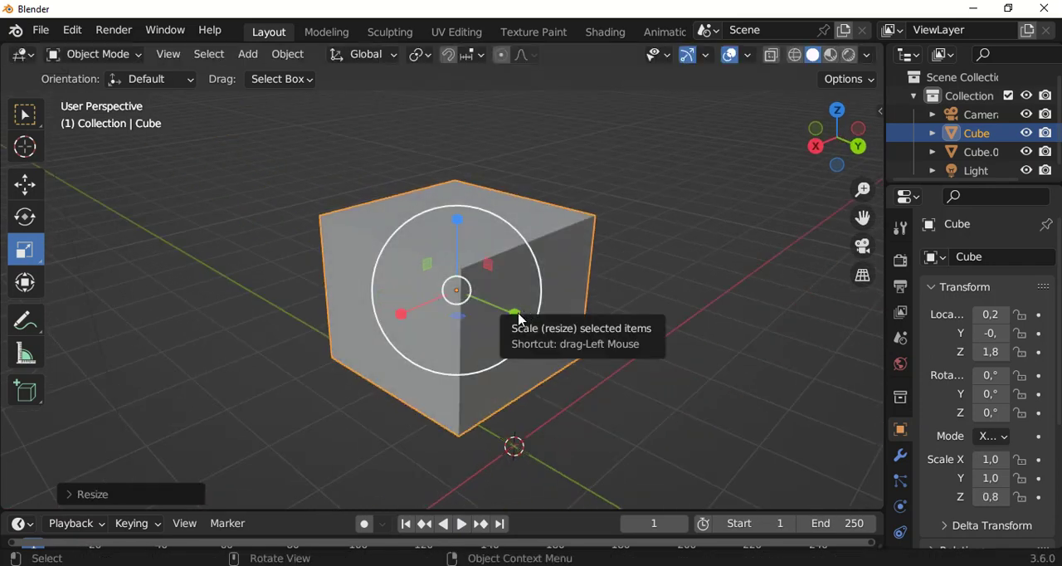
left_click_drag(514, 315, 474, 310)
mouse_move(403, 315)
left_mouse_down()
mouse_move(379, 318)
mouse_move(421, 326)
left_mouse_up()
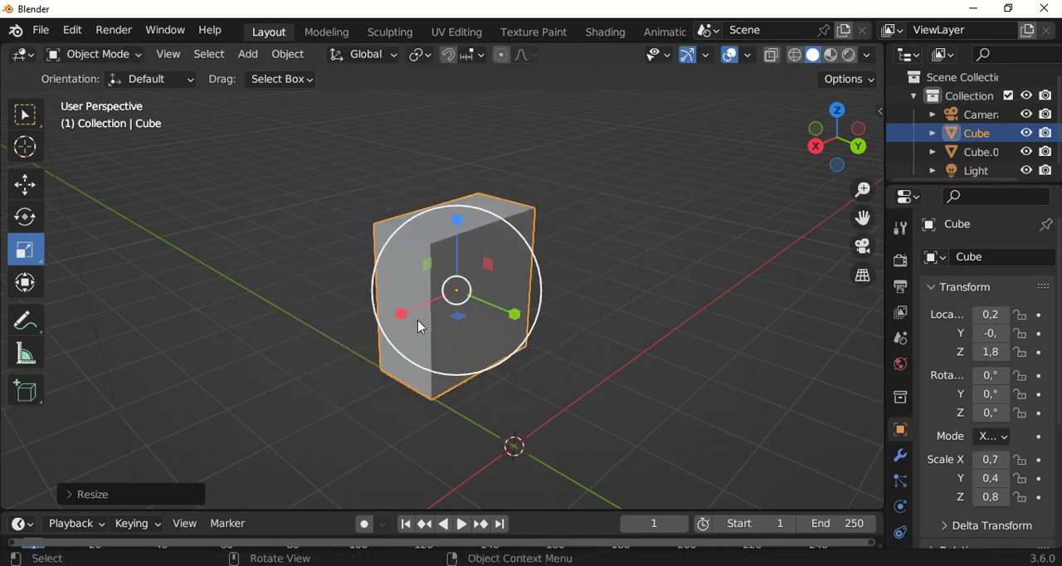
Scale the large box freely, try the Z axis constraint, and stretch it along X to a scale of about 1.9
scroll(548, 282, "down", 1)
left_click_drag(535, 290, 544, 437)
key("z")
key("x")
scroll(568, 335, "down", 3)
middle_click_drag(567, 334, 552, 336)
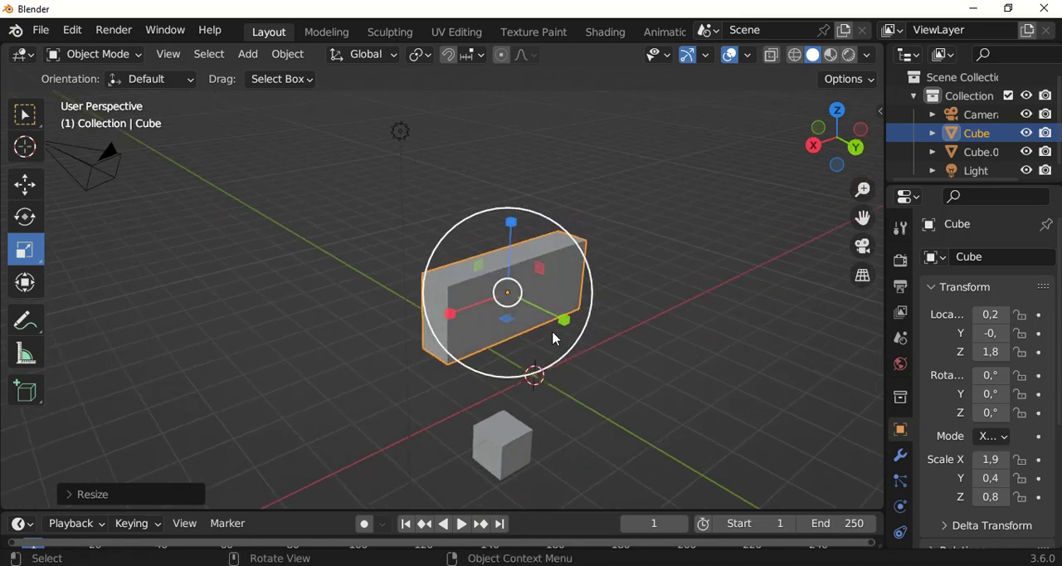
Rotate the large box with the Rotate gizmo around the Y axis to about -87°
scroll(558, 331, "up", 2)
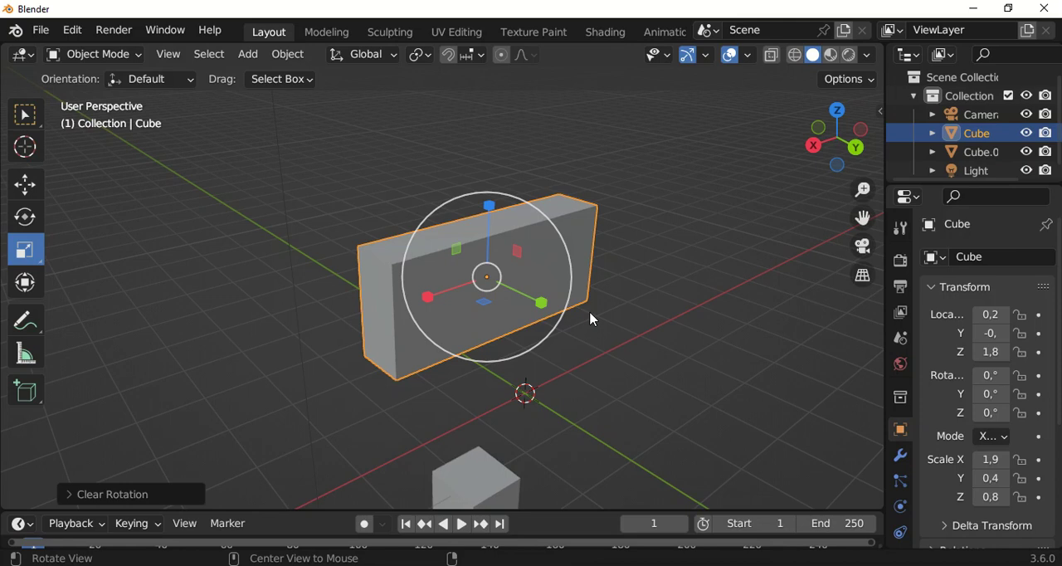
scroll(589, 312, "up", 1)
scroll(589, 312, "down", 1)
left_click_drag(533, 289, 485, 295, "alt")
left_click_drag(280, 261, 394, 217, "alt")
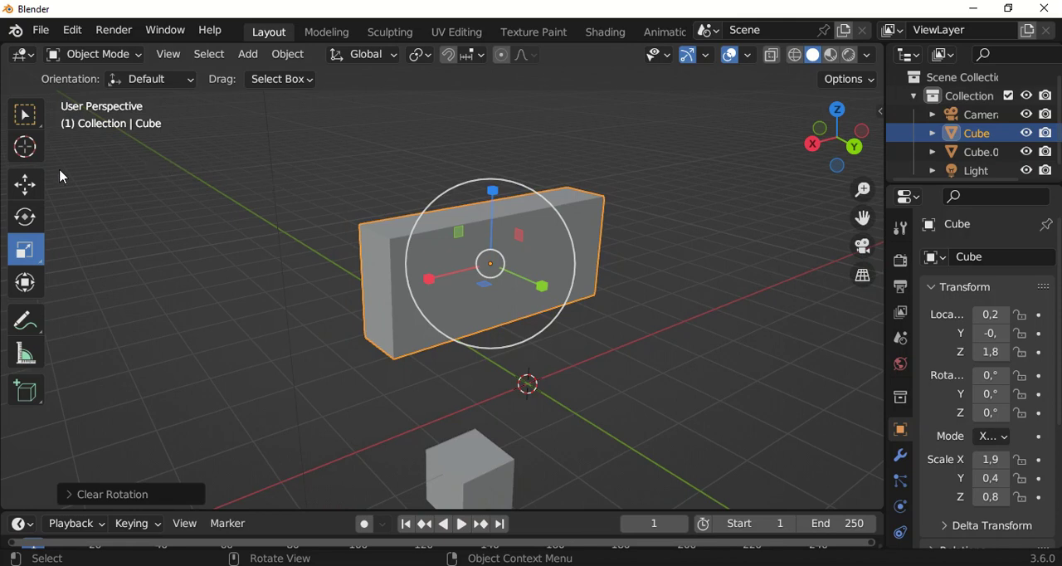
left_click(31, 223)
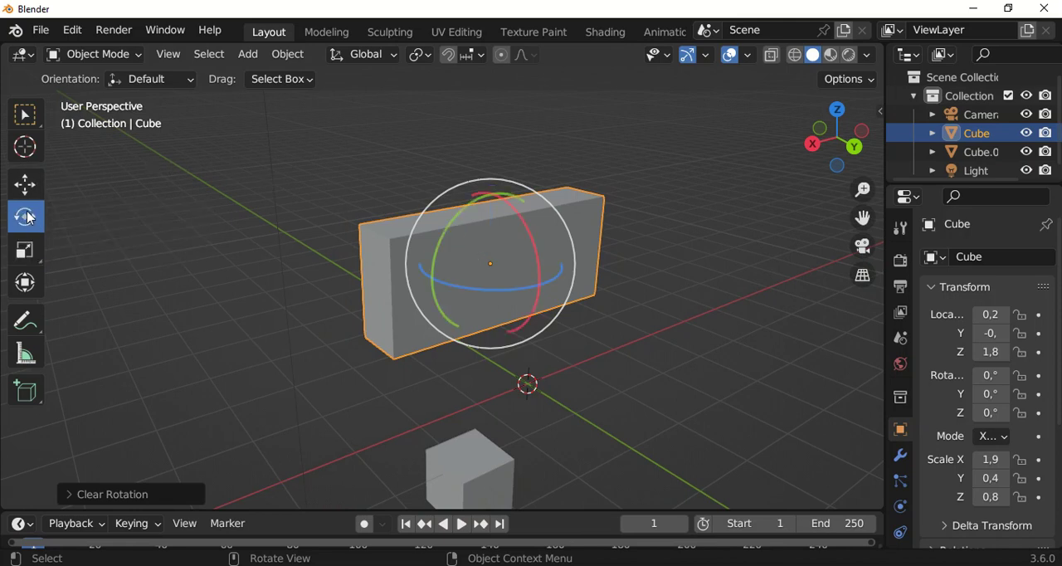
left_click_drag(549, 276, 519, 285, "alt")
middle_click_drag(519, 285, 531, 242)
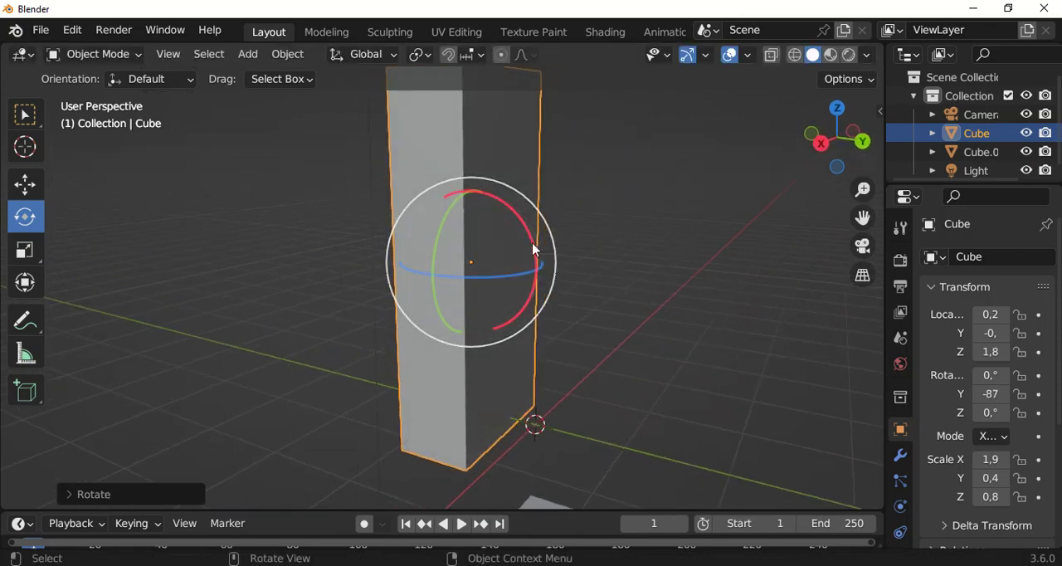
Rotate the large box further with the gizmo until its rotation is about 84° on X and 78° on Z
left_click_drag(526, 238, 502, 415)
middle_click_drag(502, 415, 525, 233)
left_click_drag(556, 211, 497, 277)
middle_click_drag(498, 277, 508, 308)
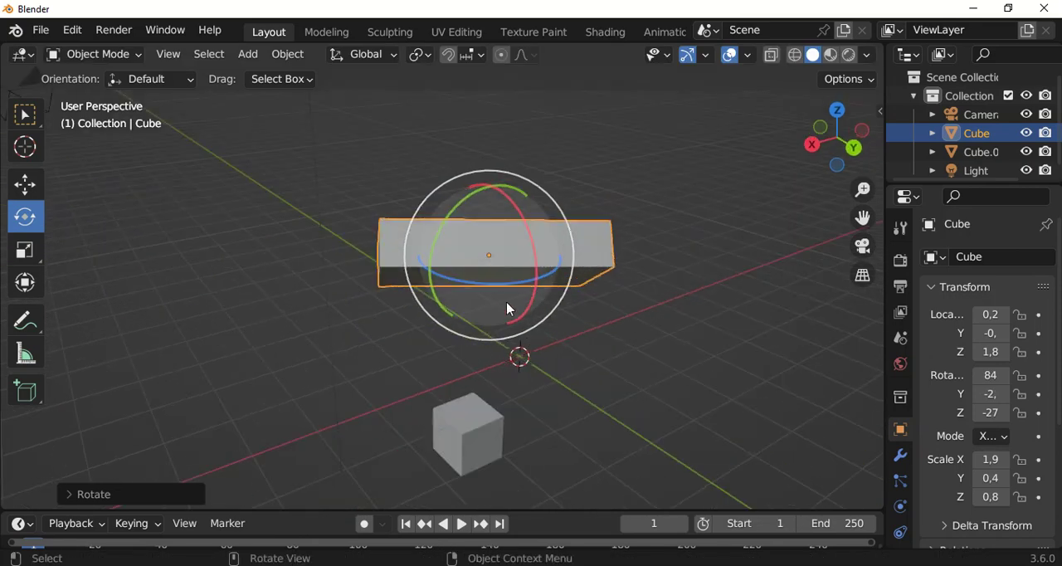
left_click_drag(492, 289, 556, 249)
scroll(556, 251, "down", 3)
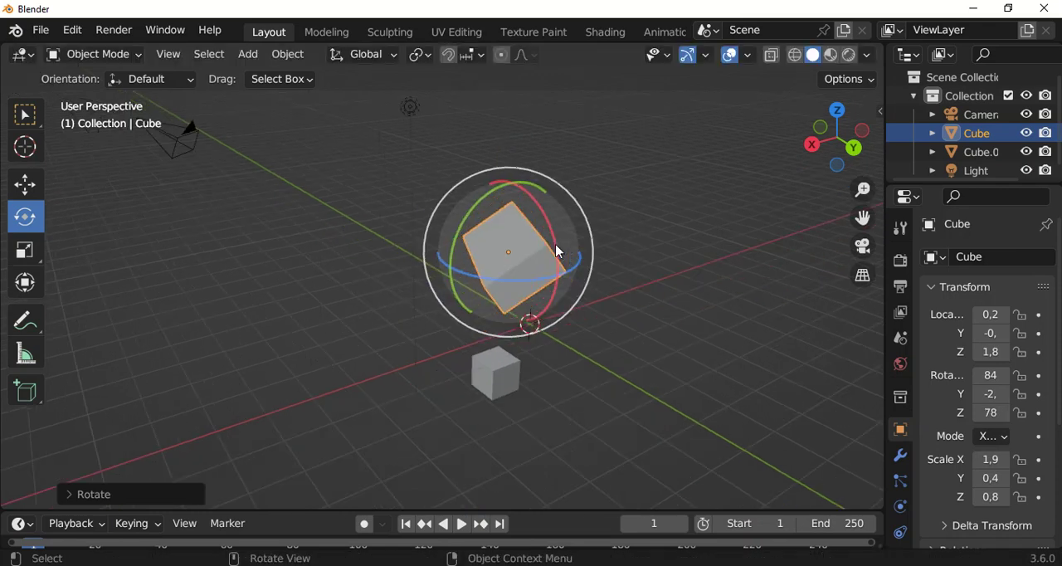
Try rotating the large box freely in the view plane and with trackball rotation
key("r")
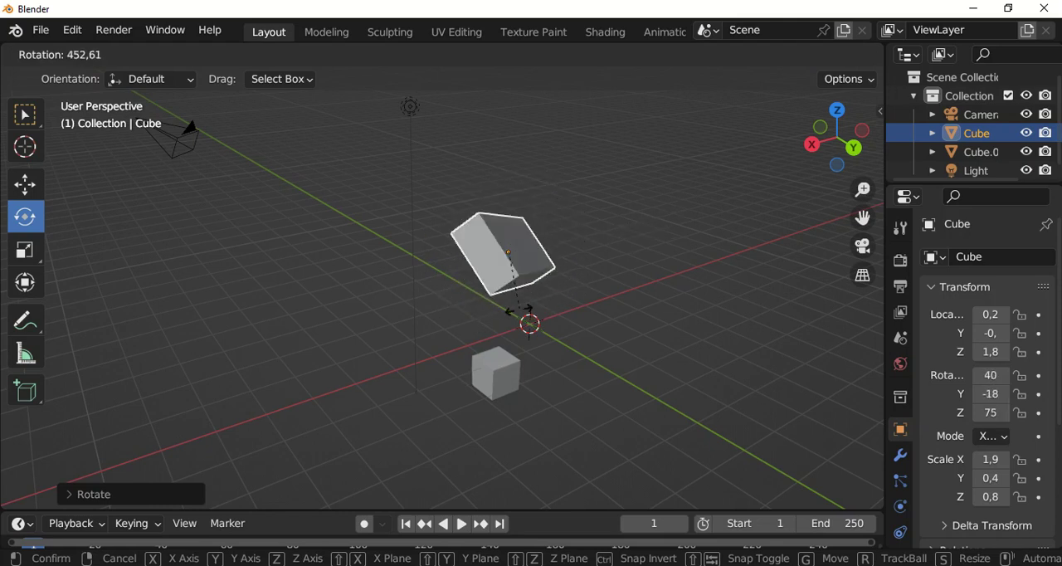
key("r")
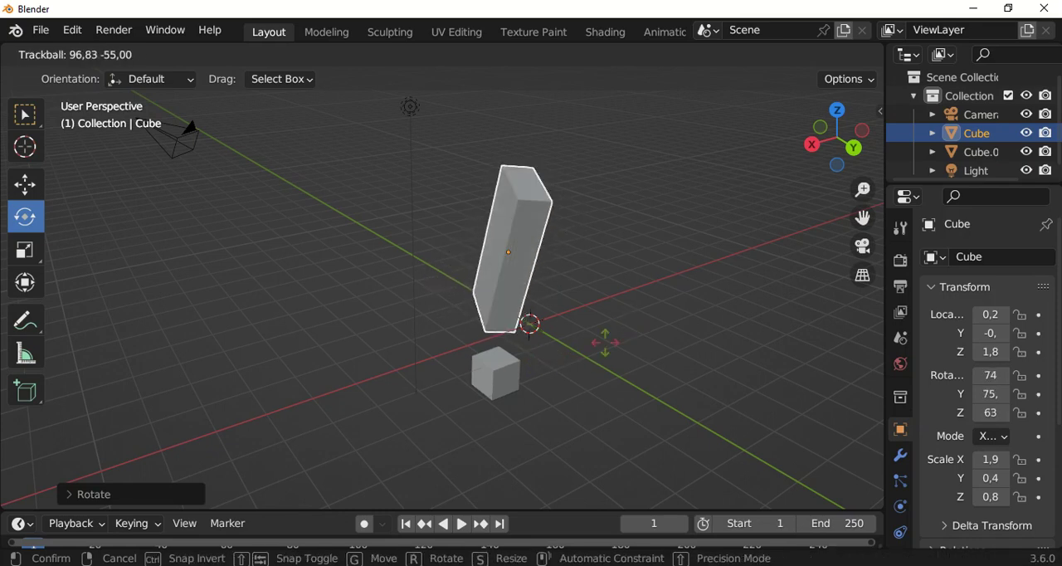
left_click(607, 350)
left_click(572, 315)
middle_click_drag(572, 315, 610, 242)
left_click(553, 263)
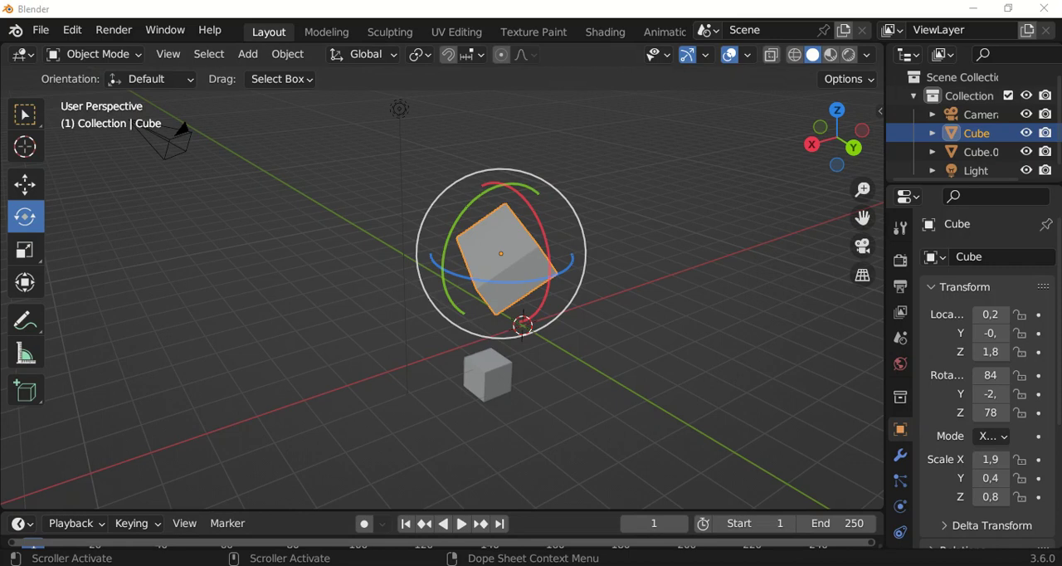
Clear the large box's rotation on all axes
middle_click_drag(541, 348, 561, 220)
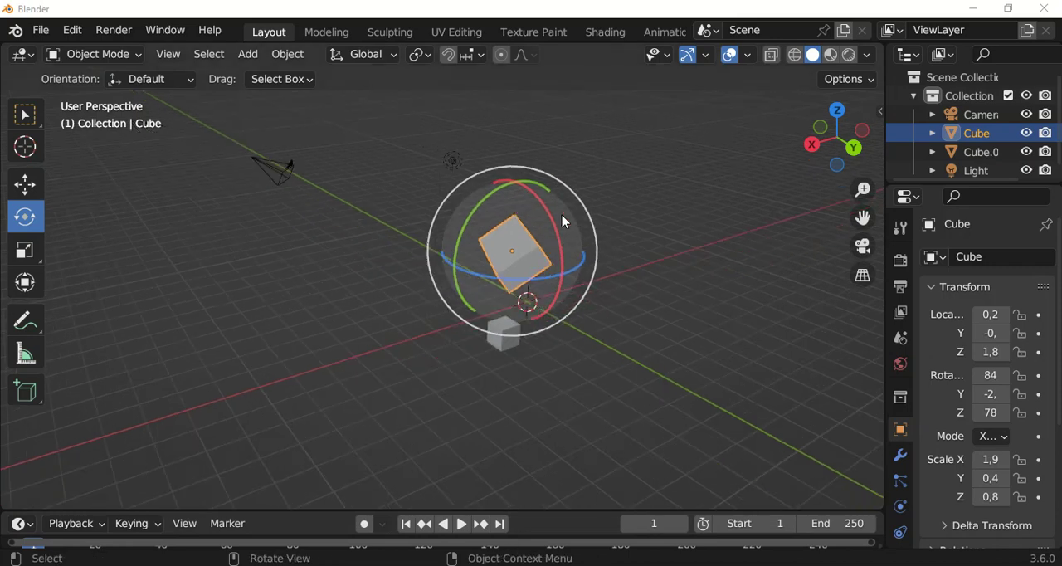
scroll(585, 256, "up", 2)
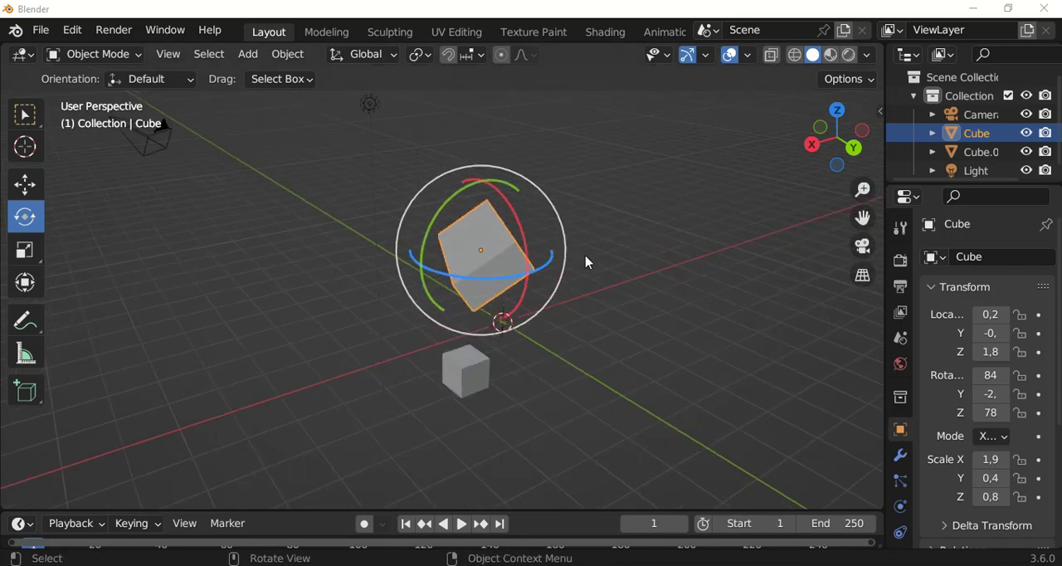
left_click(572, 258)
scroll(570, 258, "down", 2)
left_click(531, 273)
scroll(615, 285, "up", 2)
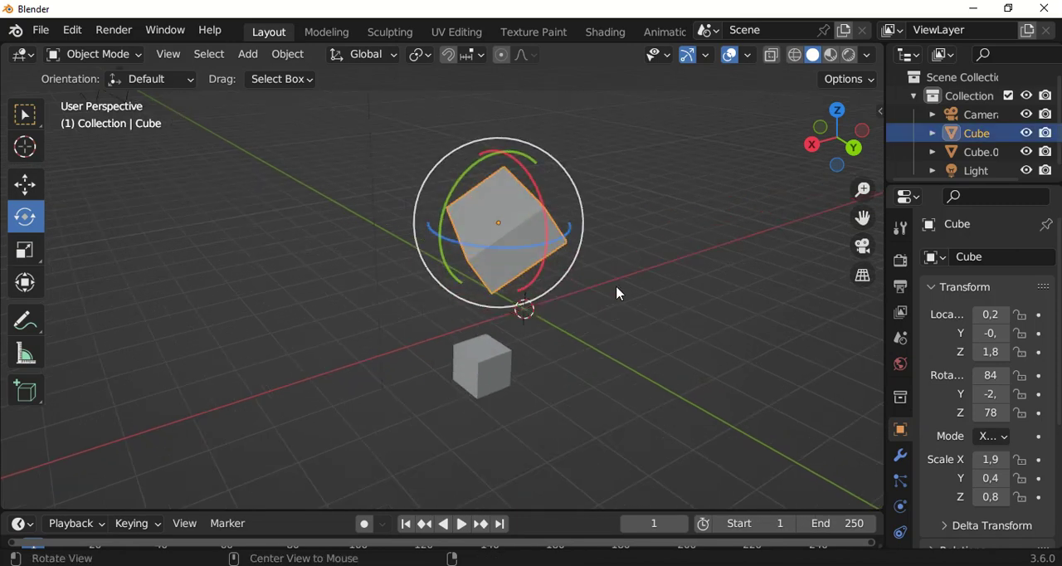
key("alt+r")
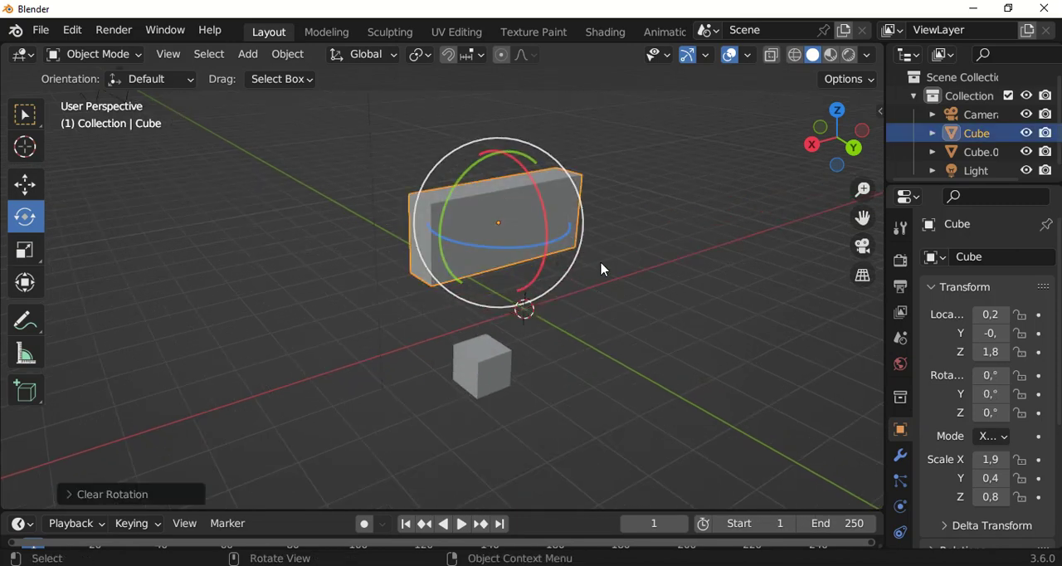
Move the large box along Y to about 2.6 m with the Move gizmo
left_click(26, 197)
middle_click_drag(538, 275, 569, 263)
left_click_drag(569, 264, 645, 332)
middle_click_drag(645, 332, 776, 235)
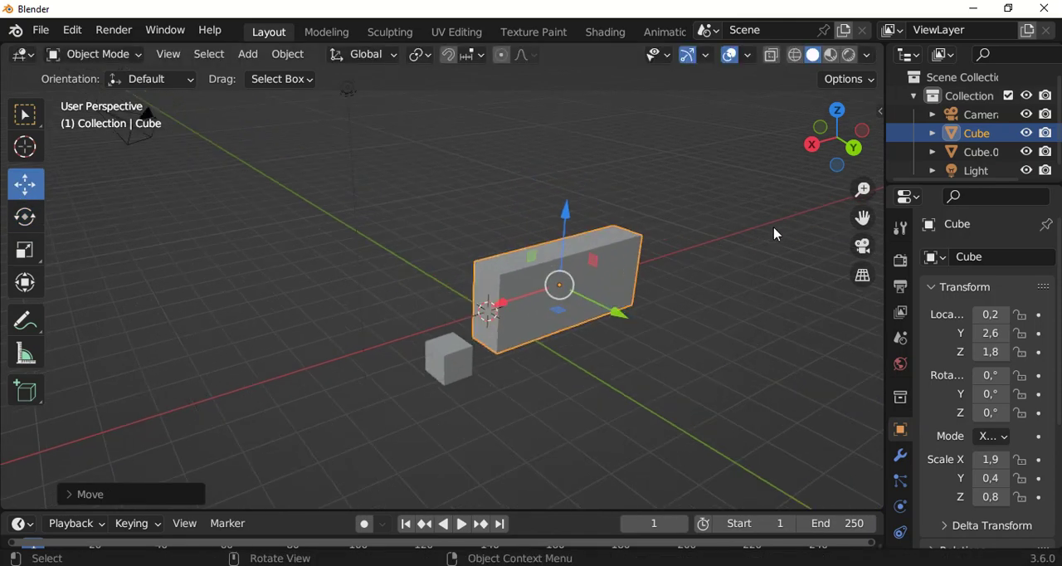
Clear the large box's location so it sits at the world origin
middle_click_drag(467, 261, 525, 354)
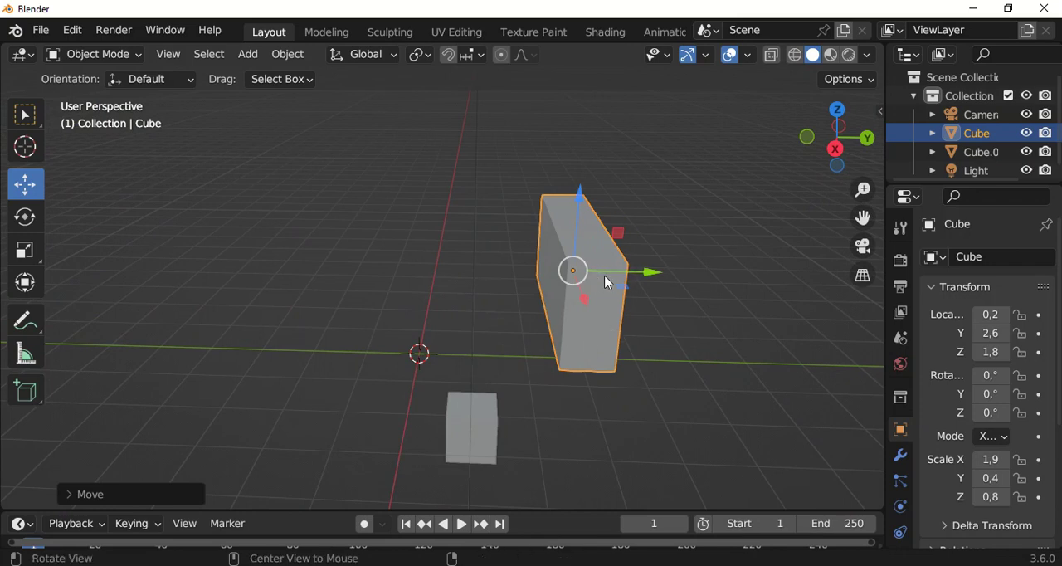
key("alt+g")
middle_click_drag(605, 282, 89, 343)
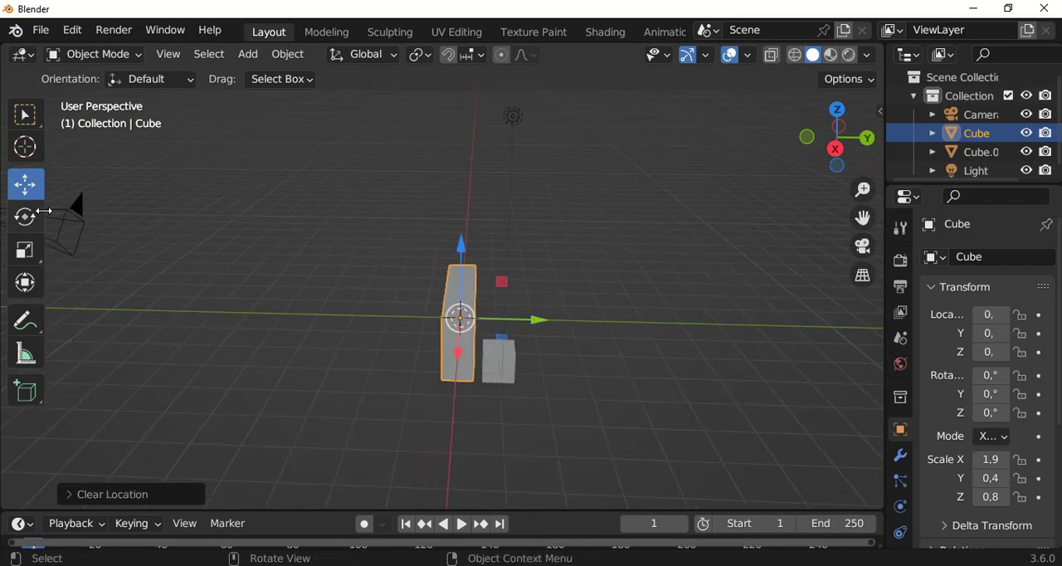
Scale the large box along Y to about 1.3 with the Scale gizmo
left_click(30, 253)
middle_click_drag(588, 314, 505, 308)
left_click_drag(525, 344, 676, 405)
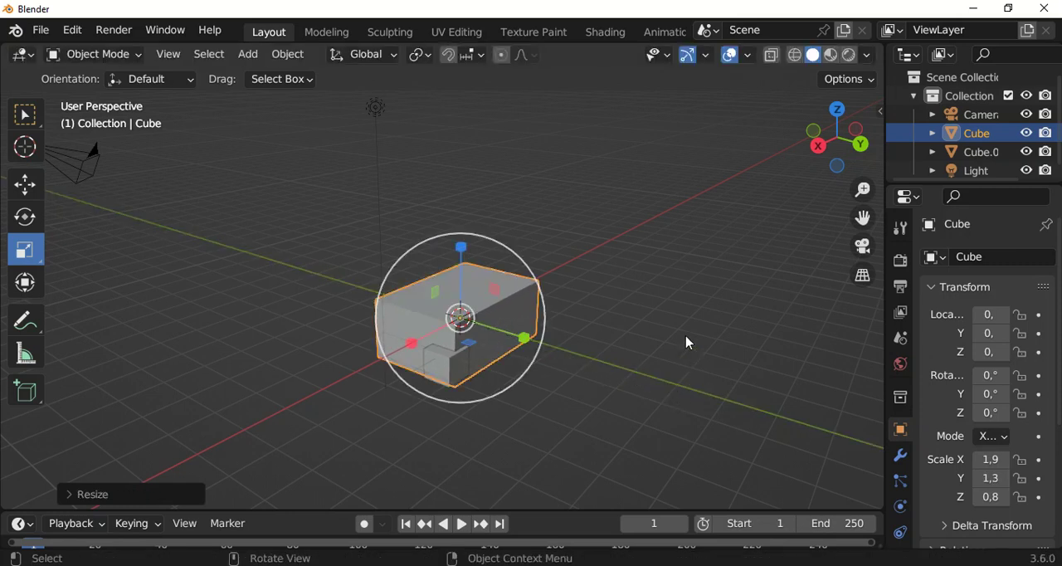
Clear the large box's scale on all axes
key("alt+s")
middle_click_drag(635, 338, 498, 322)
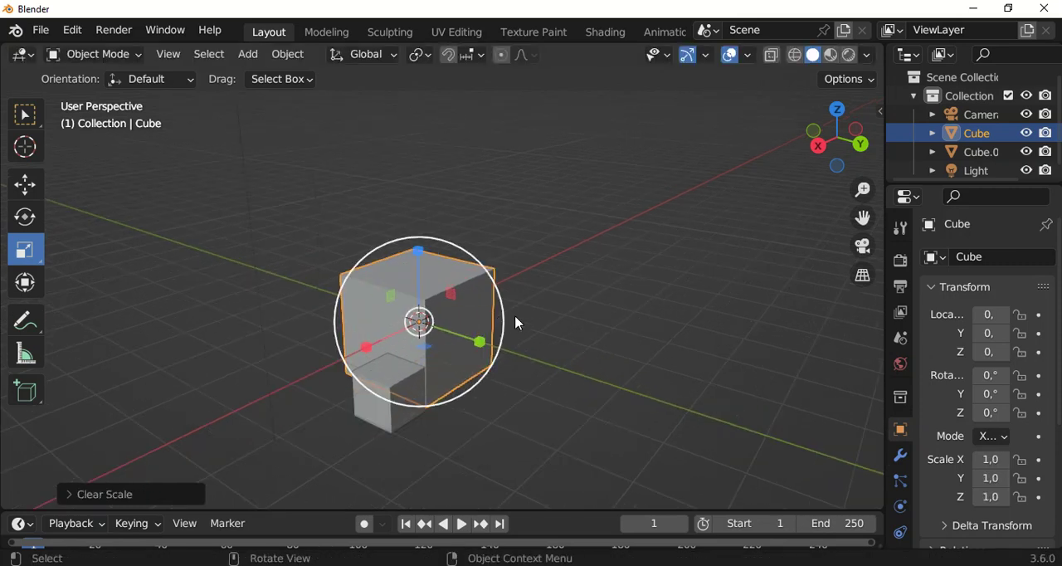
middle_click_drag(417, 351, 568, 311)
scroll(498, 315, "down", 3)
middle_click_drag(464, 321, 489, 299)
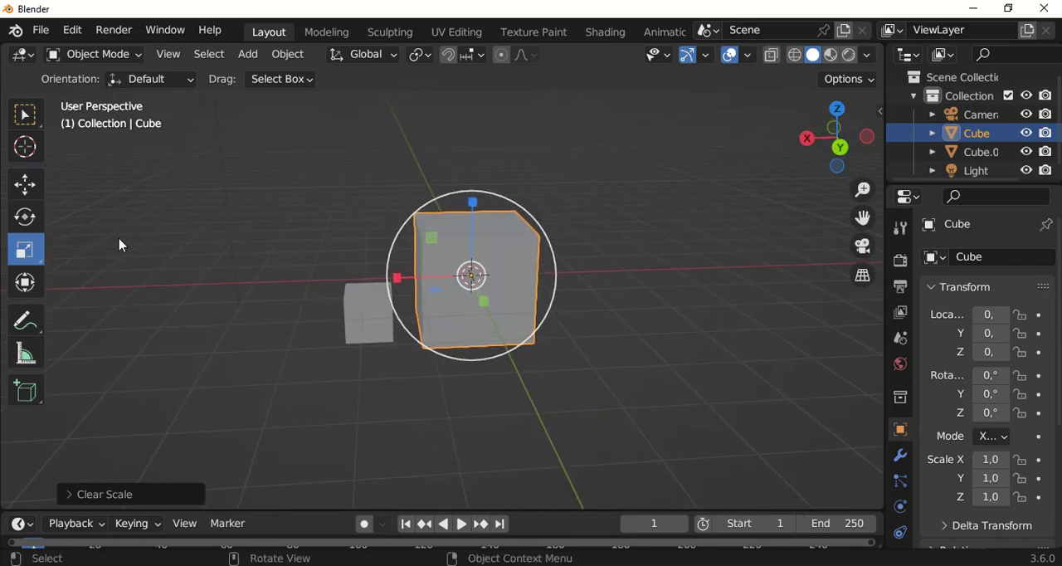
Activate the combined Transform tool and move the large cube up along Z to about 0.3 m
left_click(26, 283)
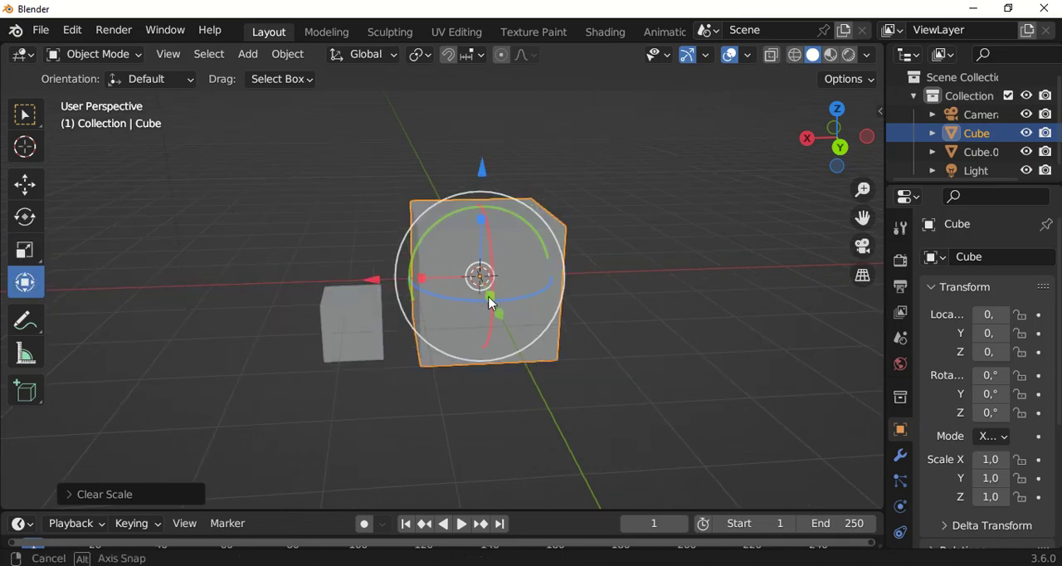
middle_click_drag(485, 301, 503, 213)
left_click_drag(490, 181, 496, 151)
Scale the large cube along Y to about 0.6 with the Transform gizmo
scroll(519, 279, "up", 2)
middle_click_drag(518, 279, 518, 292)
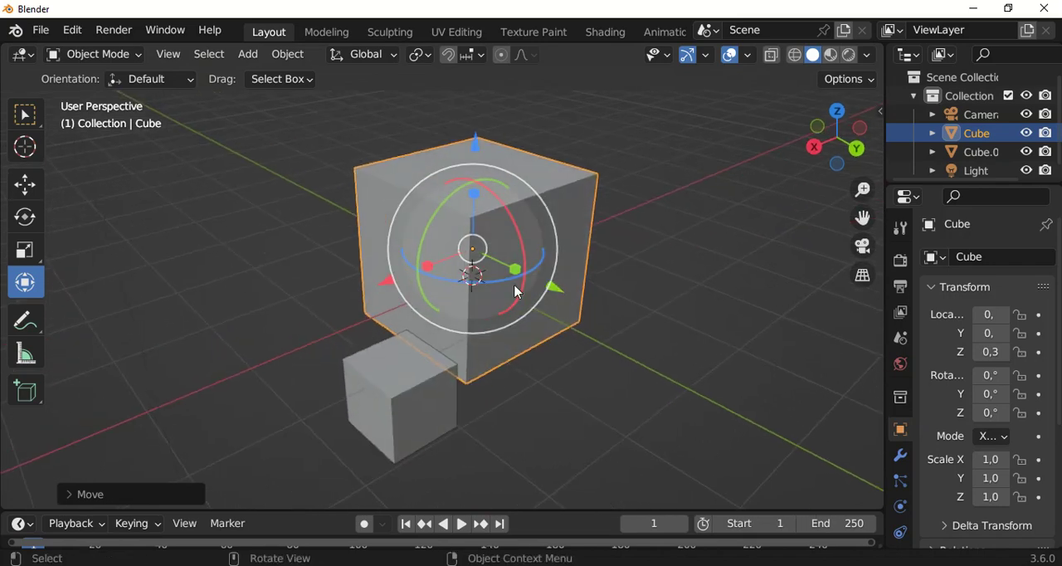
left_click_drag(516, 278, 496, 267)
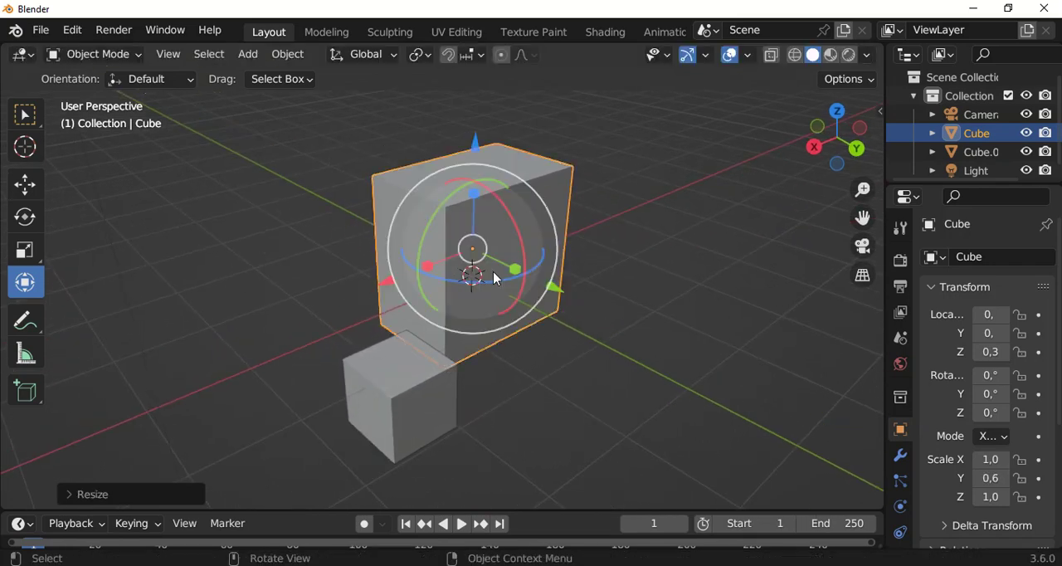
middle_click_drag(561, 296, 509, 267)
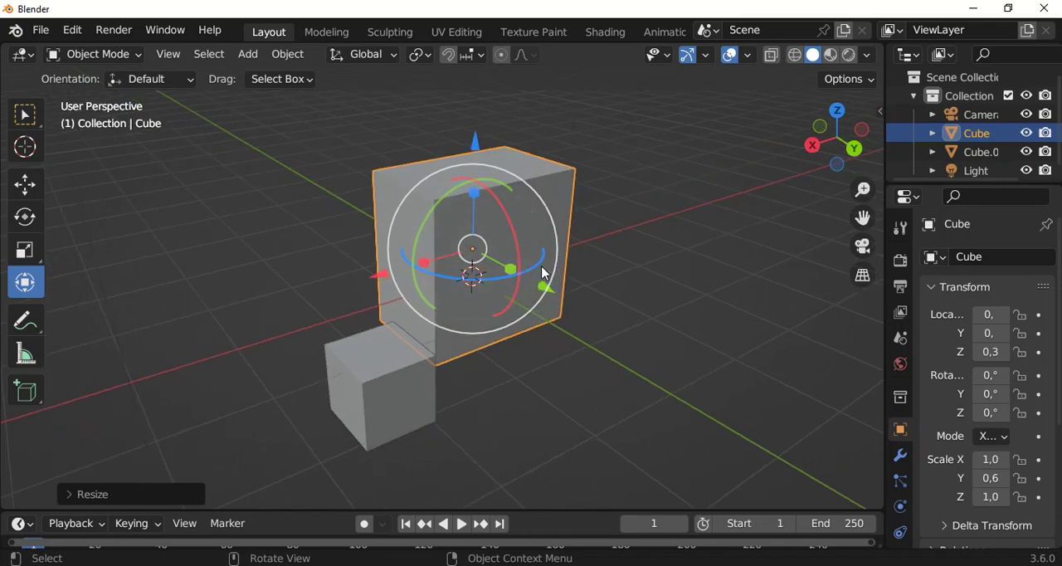
Rotate the large cube about the X axis to about -97° with the Transform gizmo's rotation ring
left_click_drag(507, 216, 515, 332)
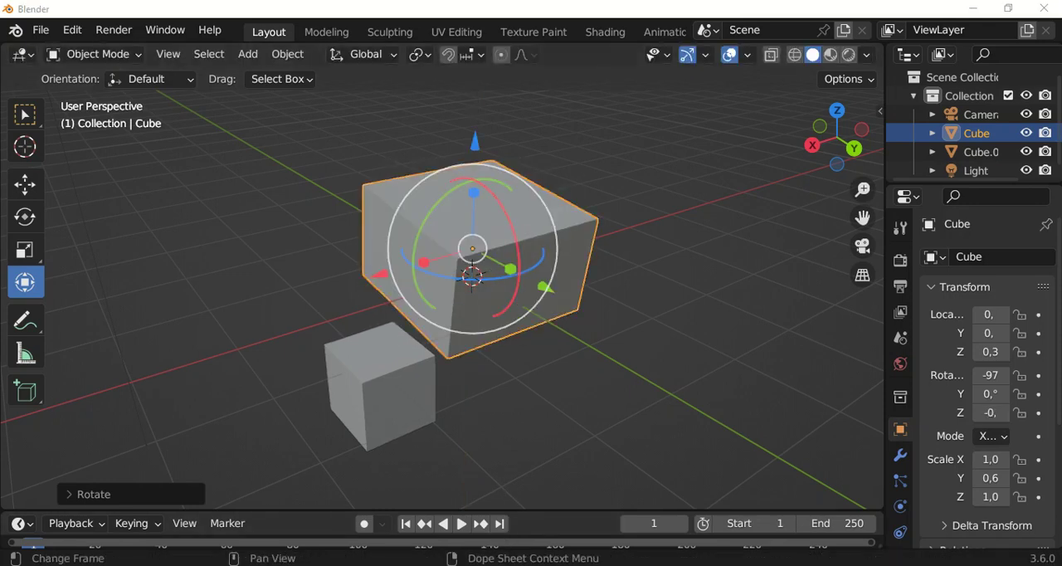
middle_click_drag(431, 343, 201, 262)
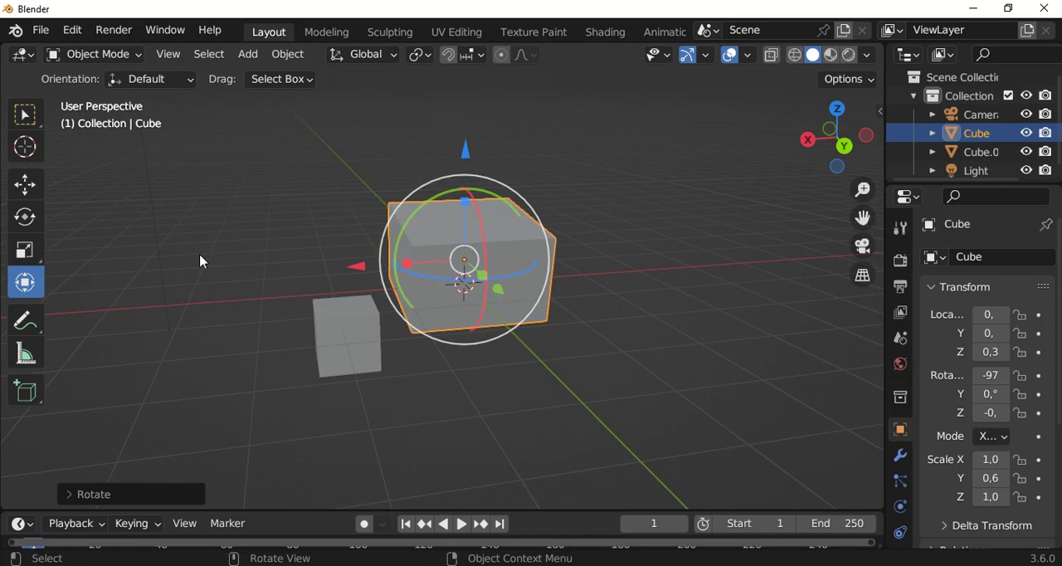
Activate the Move tool and examine the large cube's origin point from several angles and distances
left_click(26, 183)
middle_click_drag(389, 269, 492, 268)
scroll(431, 179, "down", 2)
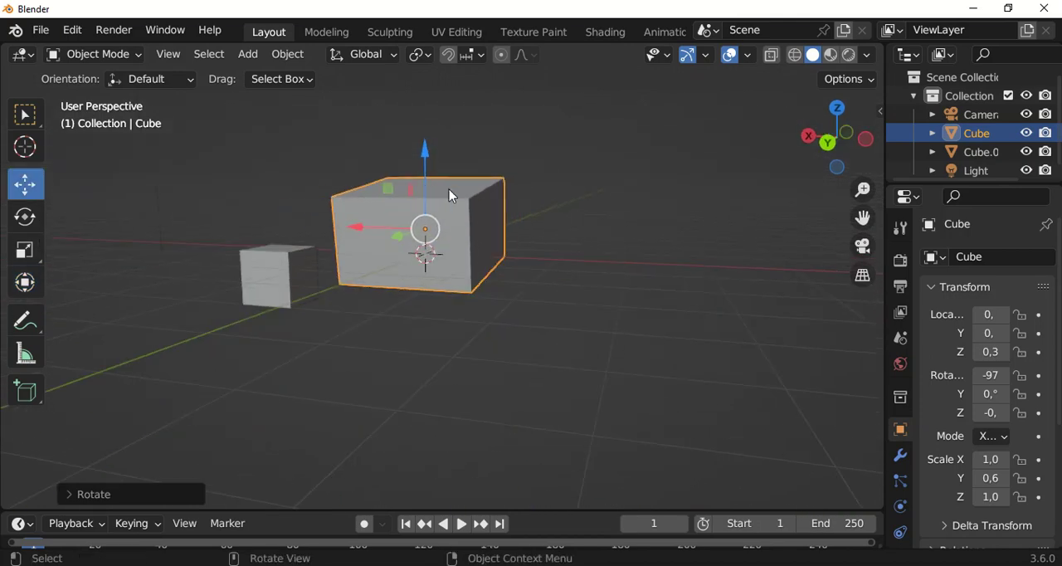
scroll(476, 233, "up", 3)
middle_click_drag(433, 238, 488, 242)
scroll(448, 236, "up", 1)
scroll(448, 242, "up", 4)
scroll(431, 228, "down", 3)
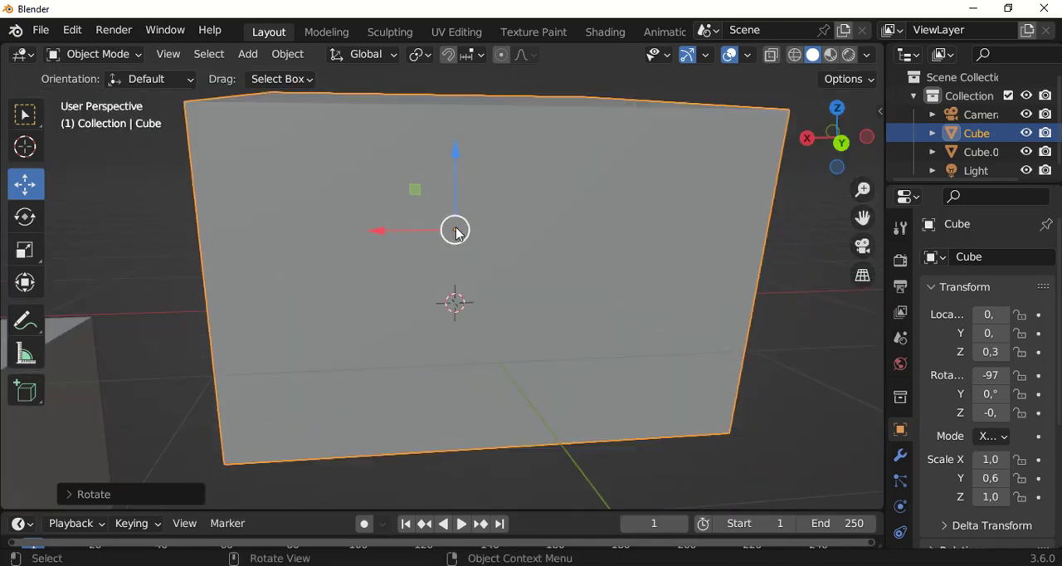
scroll(454, 240, "up", 2)
scroll(459, 237, "down", 3)
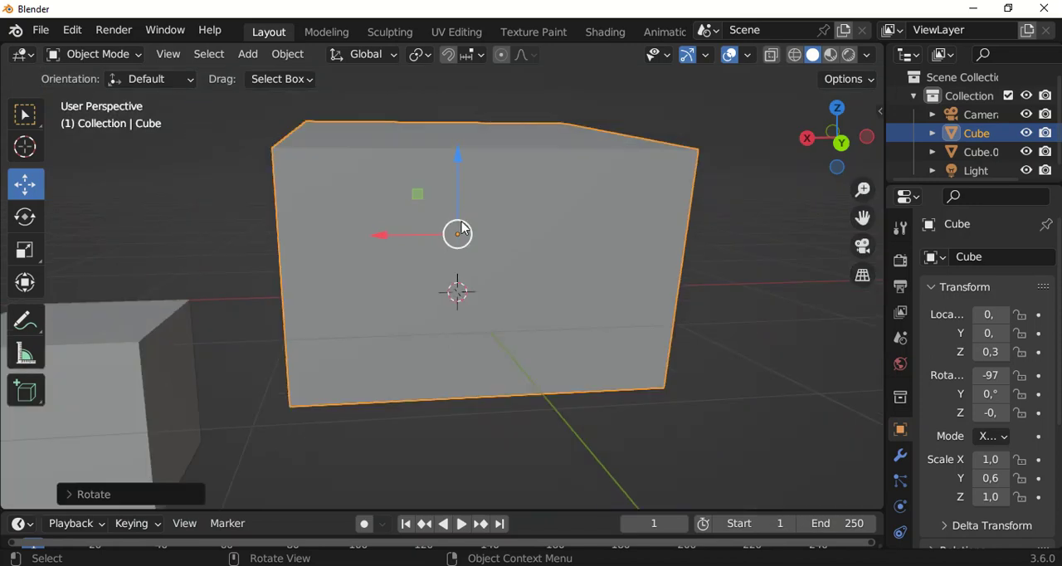
middle_click_drag(509, 246, 461, 232)
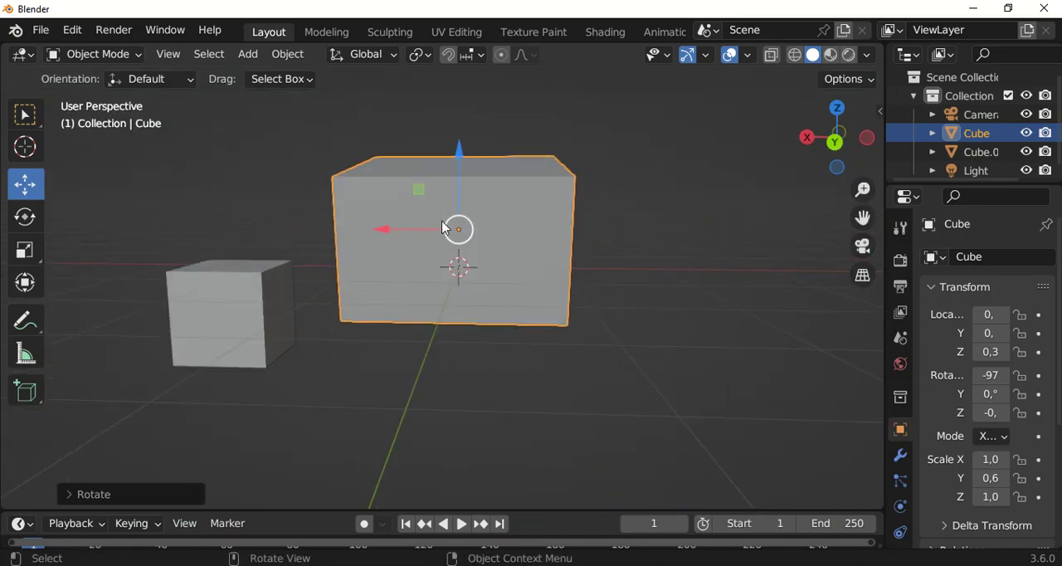
scroll(445, 228, "up", 1)
scroll(461, 226, "down", 2)
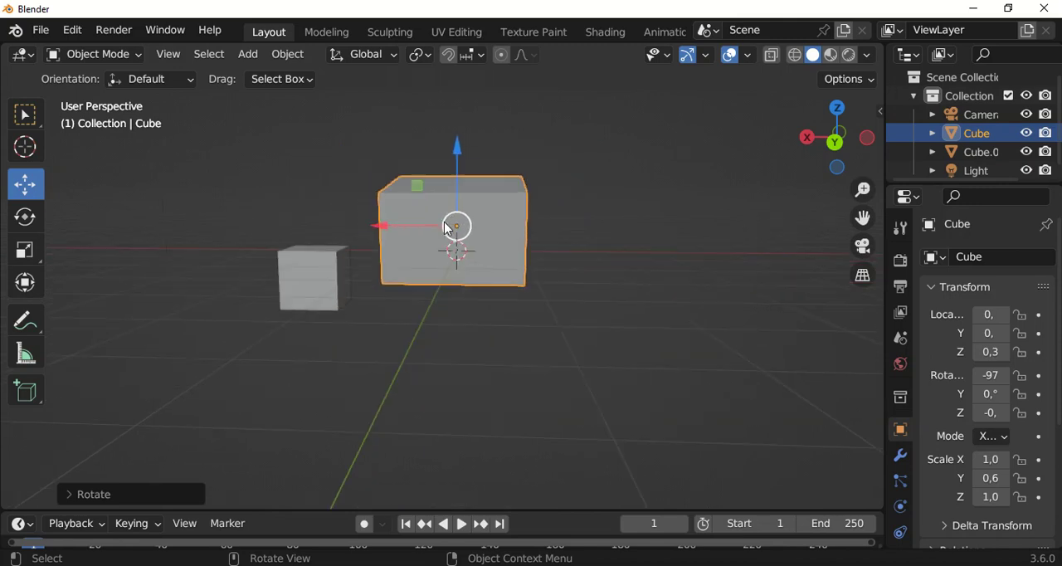
Select the small cube and set its origin to the 3D cursor
left_click(345, 274)
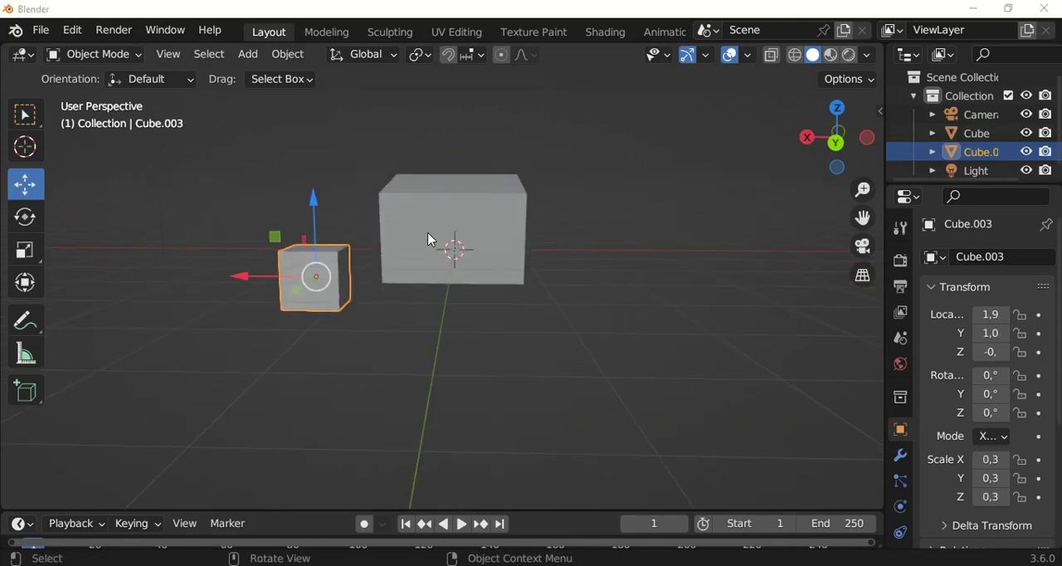
scroll(429, 240, "down", 1)
scroll(425, 241, "up", 2)
middle_click_drag(422, 244, 328, 270)
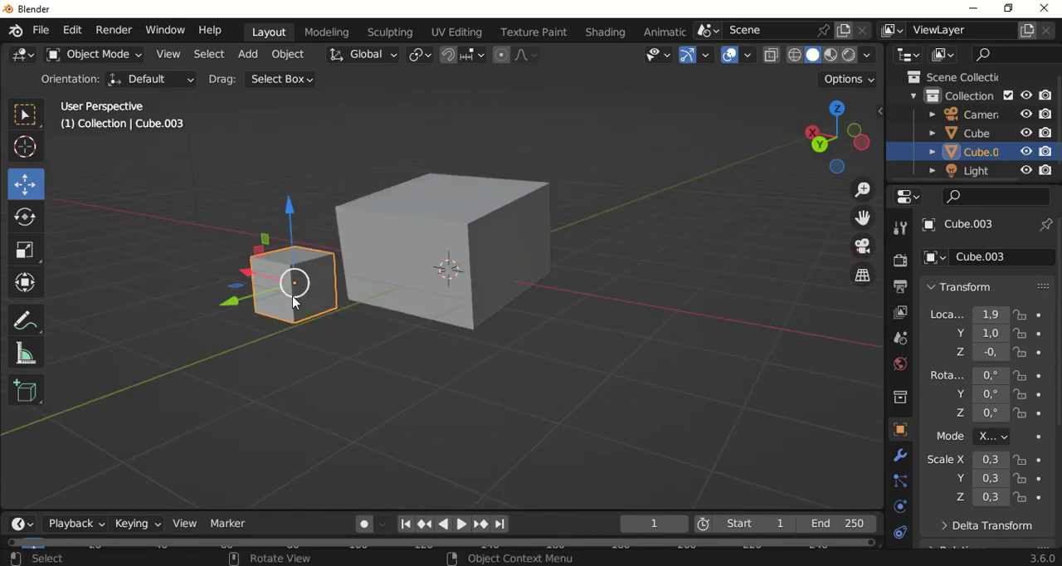
middle_click_drag(437, 233, 367, 265)
right_click(368, 263)
mouse_move(369, 264)
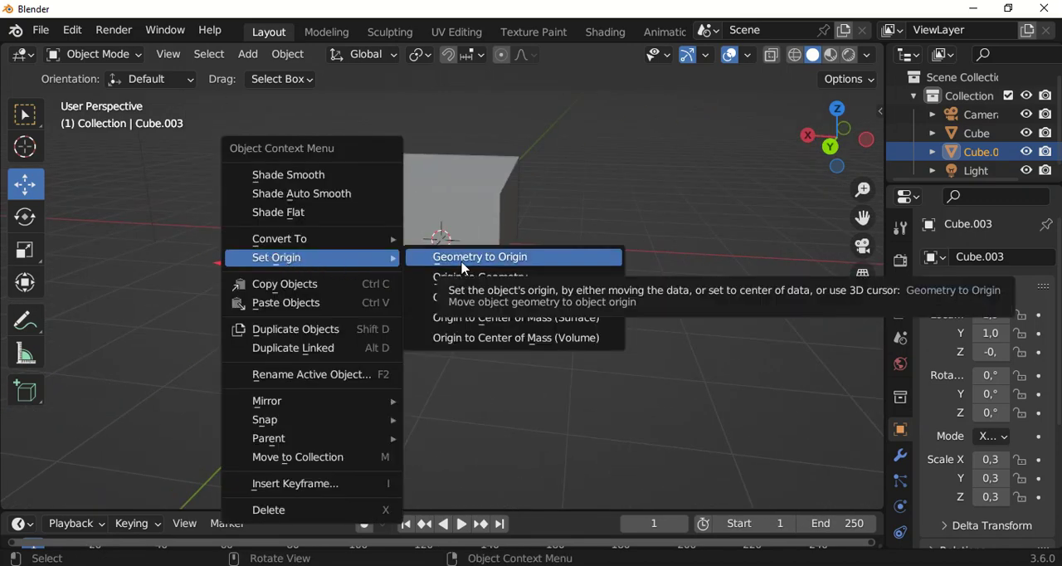
left_click(481, 300)
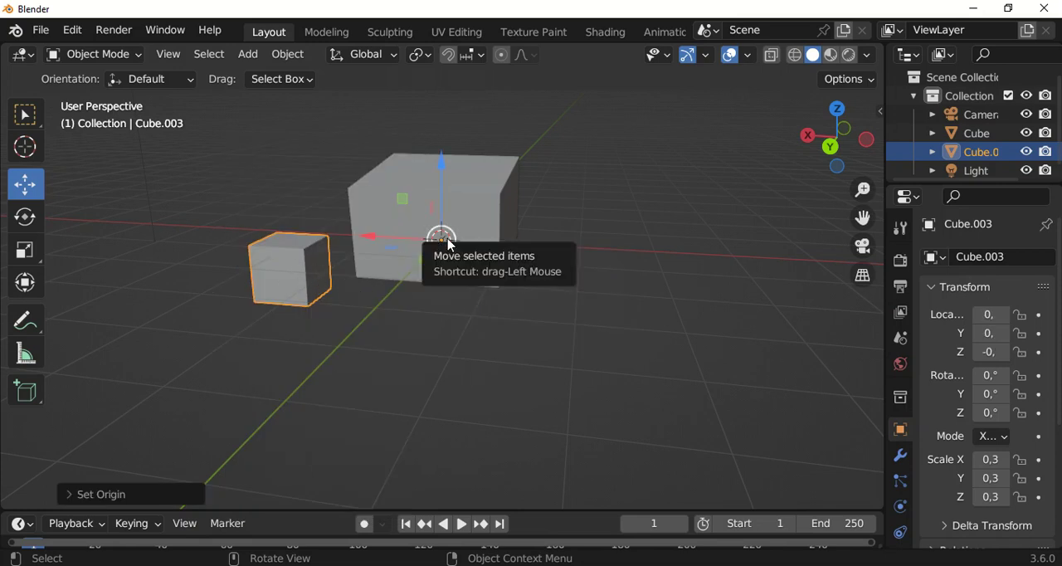
Place the 3D cursor on the empty floor area away from both cubes, on the far side from the small one
scroll(449, 244, "down", 2)
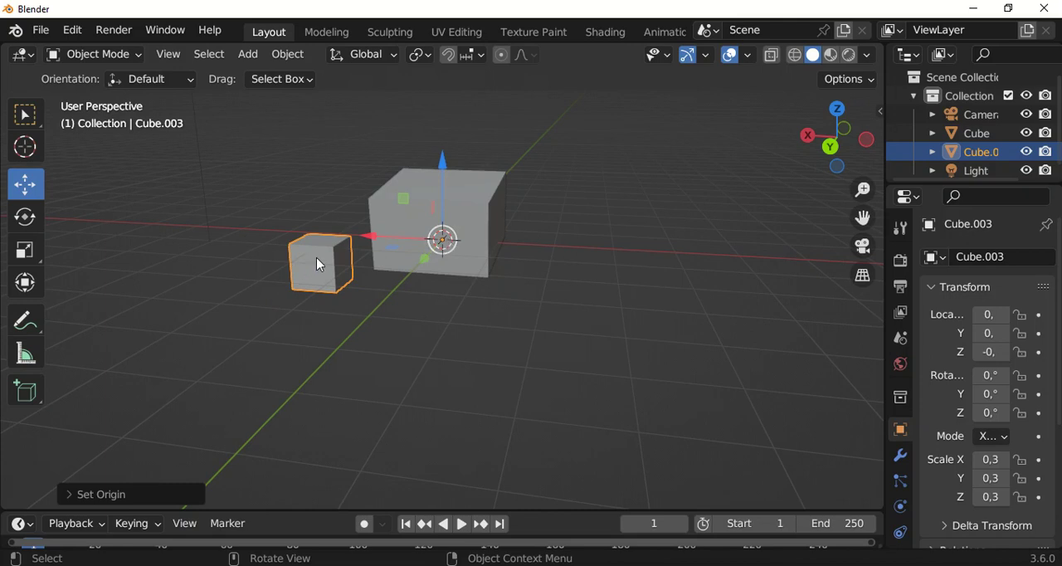
scroll(446, 241, "up", 1)
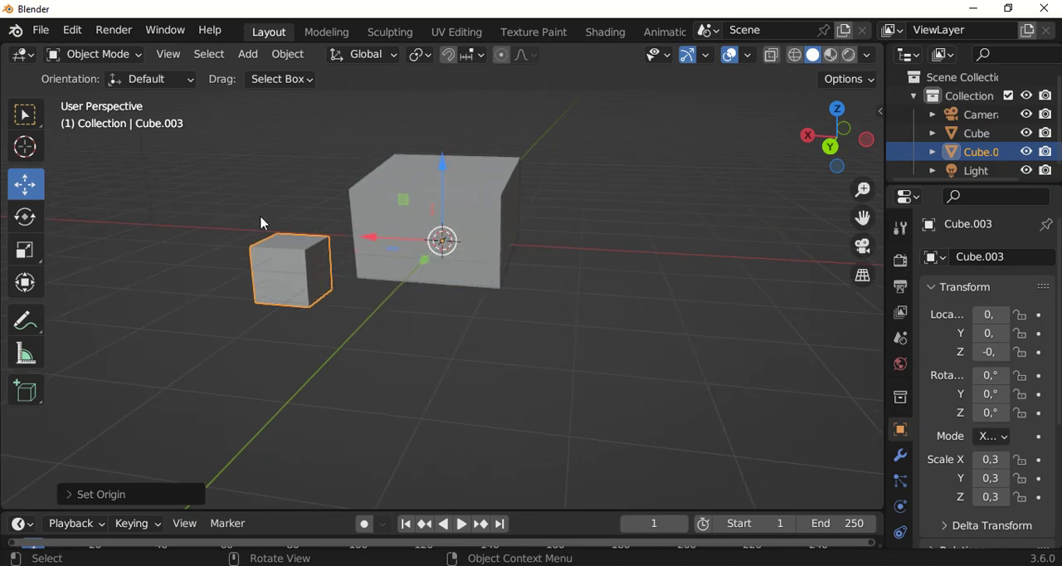
scroll(407, 263, "up", 1)
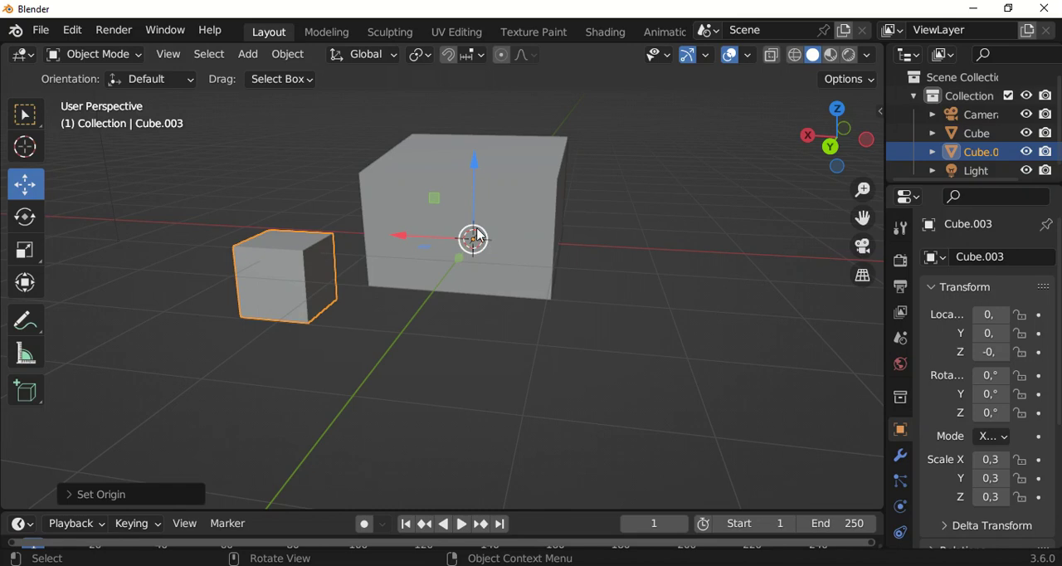
left_click(25, 147)
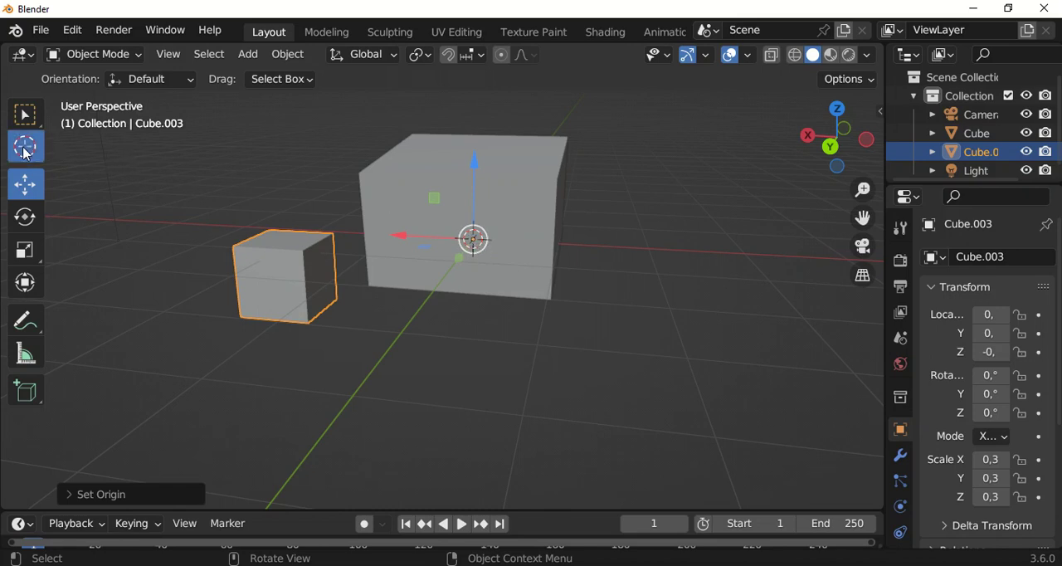
left_click(646, 380)
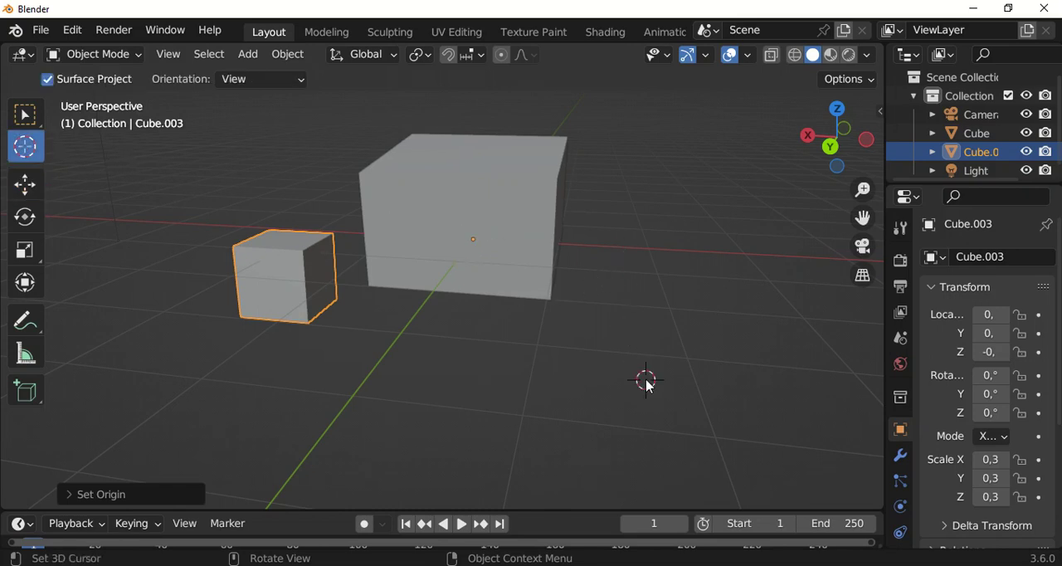
Select the large cube with the Move tool active and, in Top view, snap it to the 3D cursor with Selection to Cursor
left_click(25, 183)
left_click(505, 208)
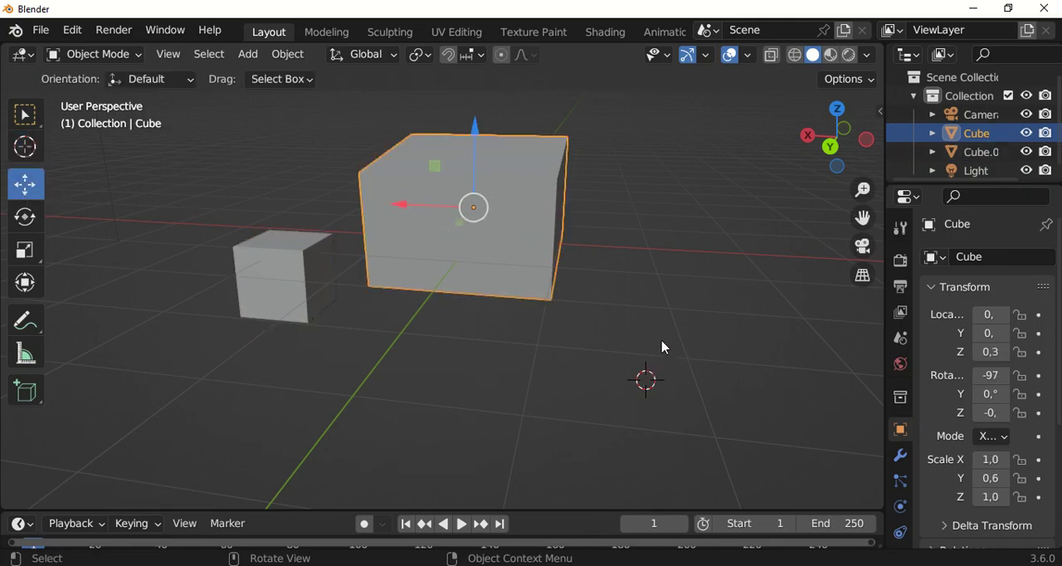
scroll(627, 355, "down", 2)
key("KP_7")
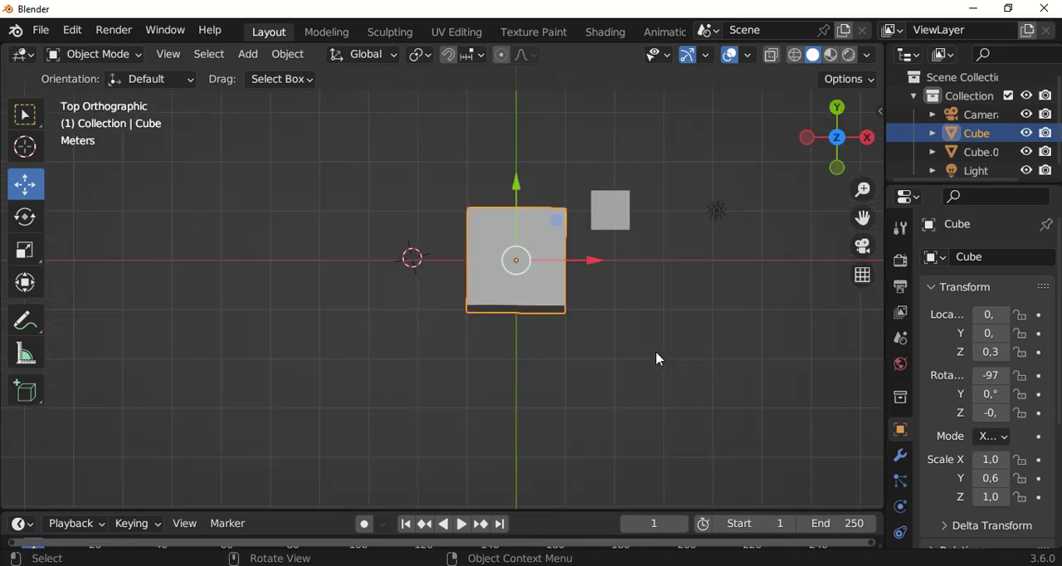
scroll(375, 257, "up", 2)
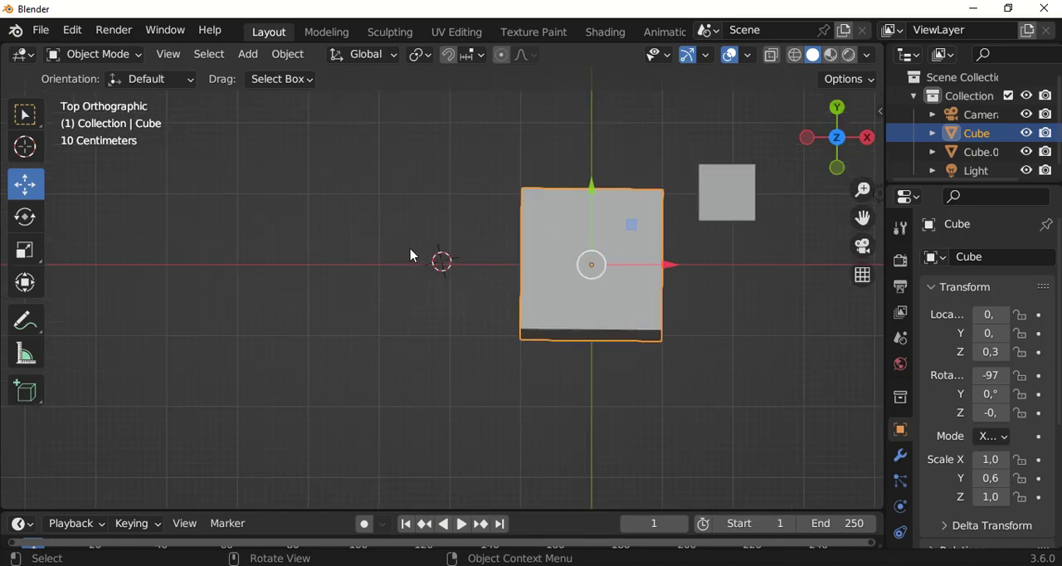
key("shift+s")
key("shift+s")
key("shift+s")
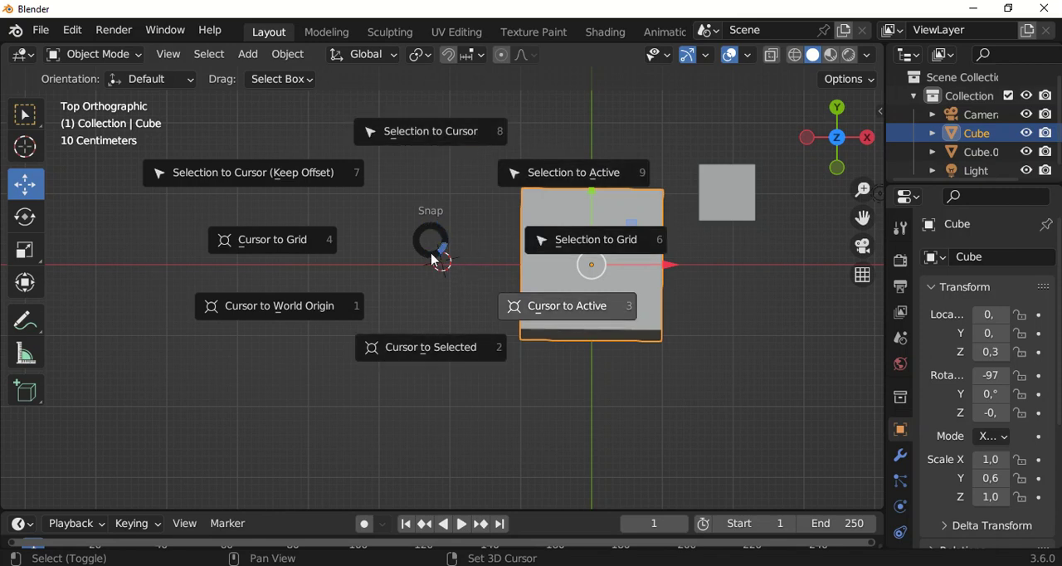
left_click(457, 137)
Place the 3D cursor at an empty spot near the small cube and return to the Move tool
scroll(448, 241, "down", 2)
middle_click_drag(469, 283, 515, 189)
scroll(425, 287, "up", 2)
scroll(488, 252, "down", 2)
middle_click_drag(530, 242, 482, 239, "shift")
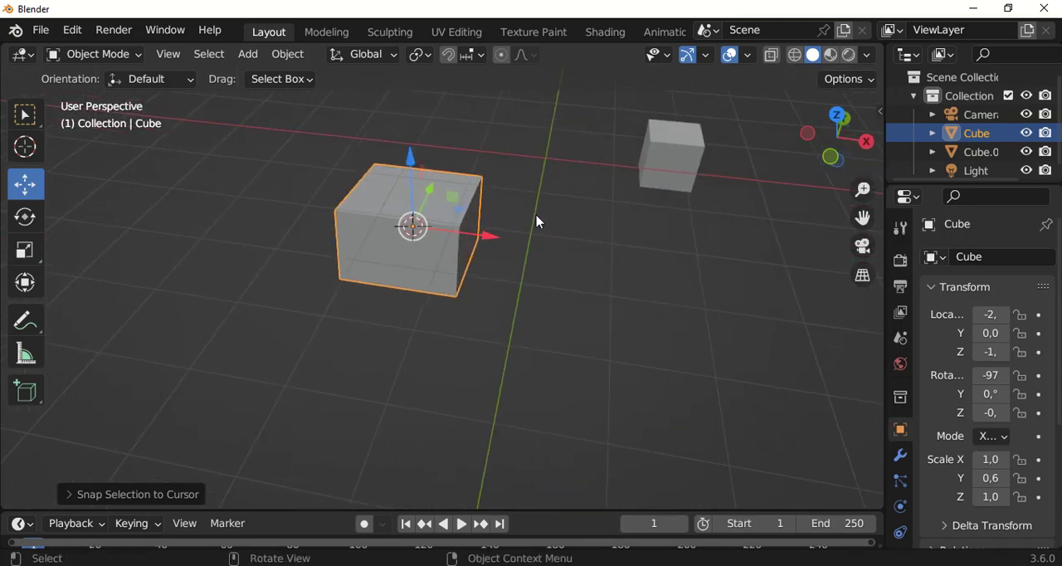
left_click(26, 151)
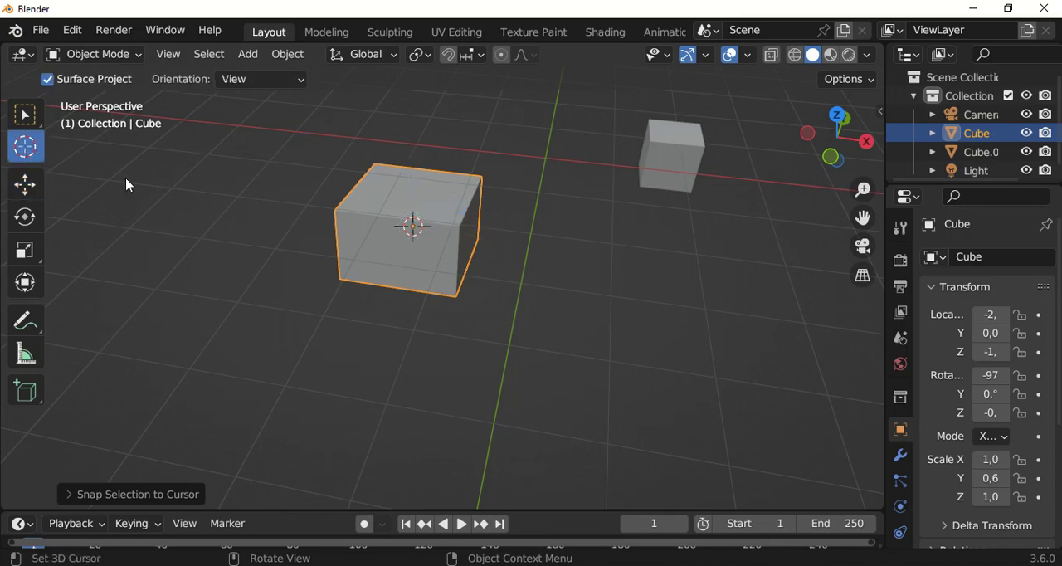
left_click(649, 253)
left_click(27, 184)
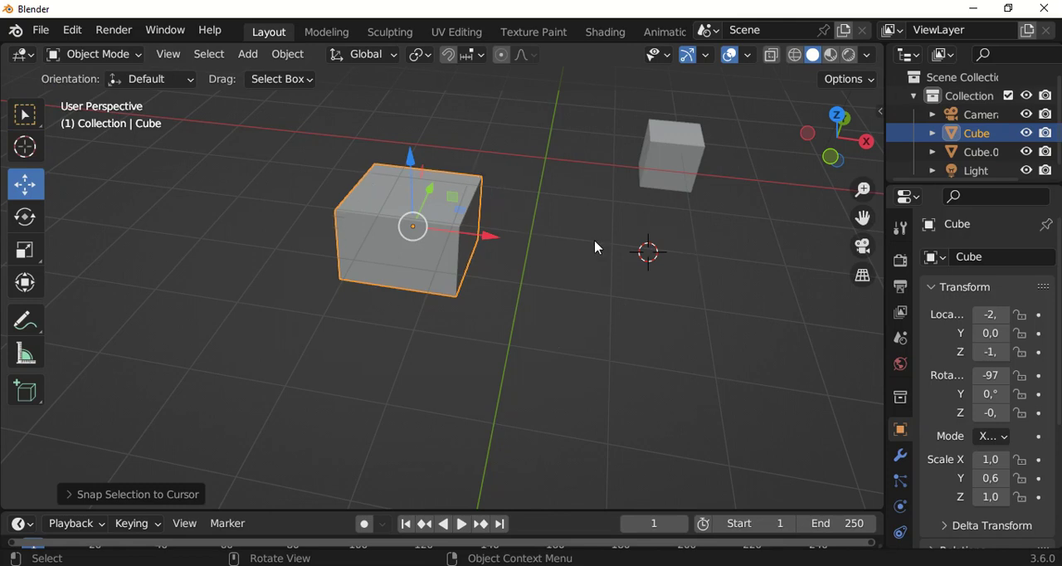
Set the Transform Pivot Point to 3D Cursor
middle_click_drag(644, 220, 584, 261)
scroll(595, 249, "down", 2)
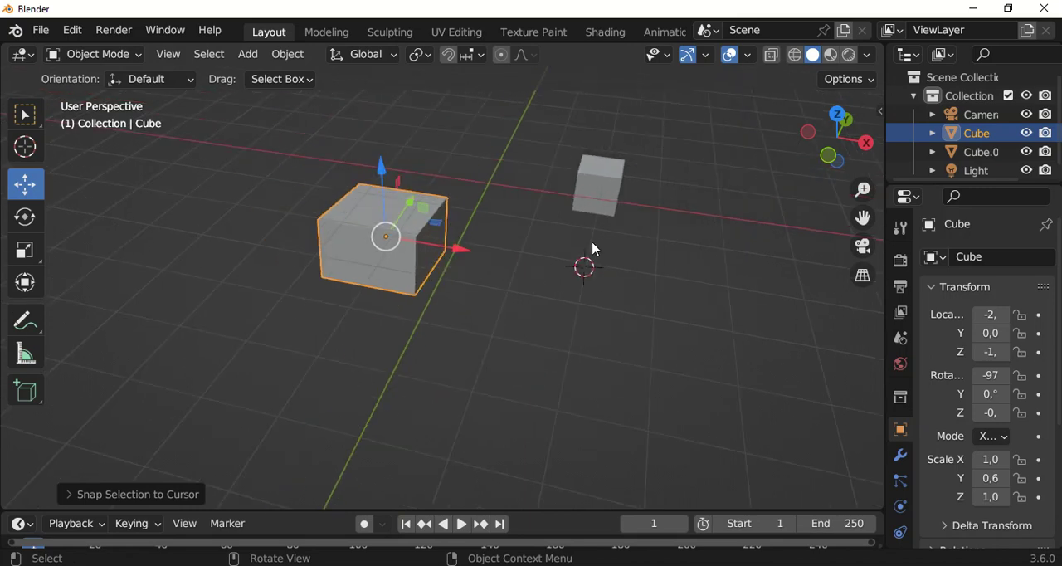
left_click(420, 55)
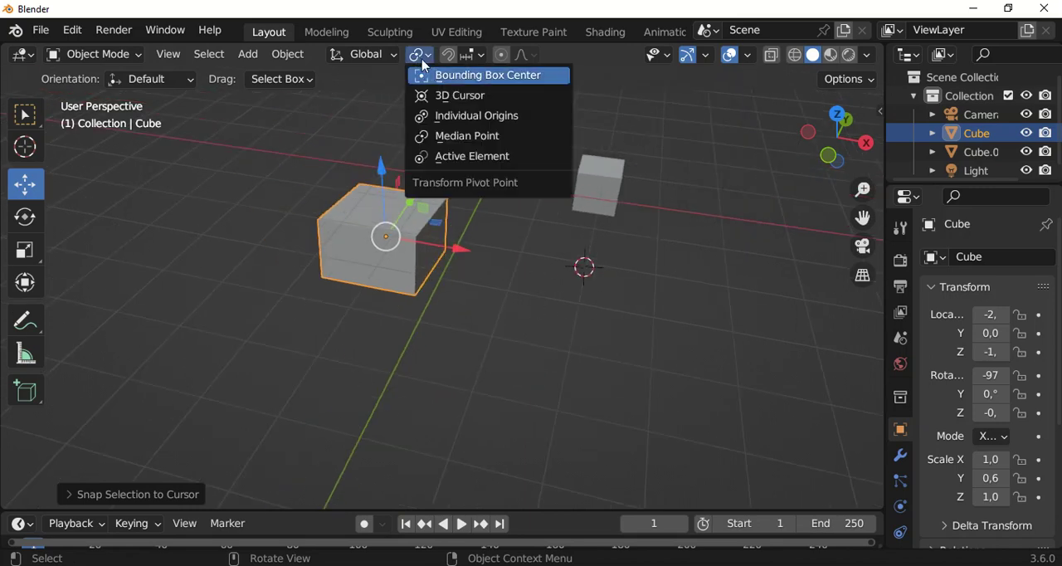
left_click(448, 96)
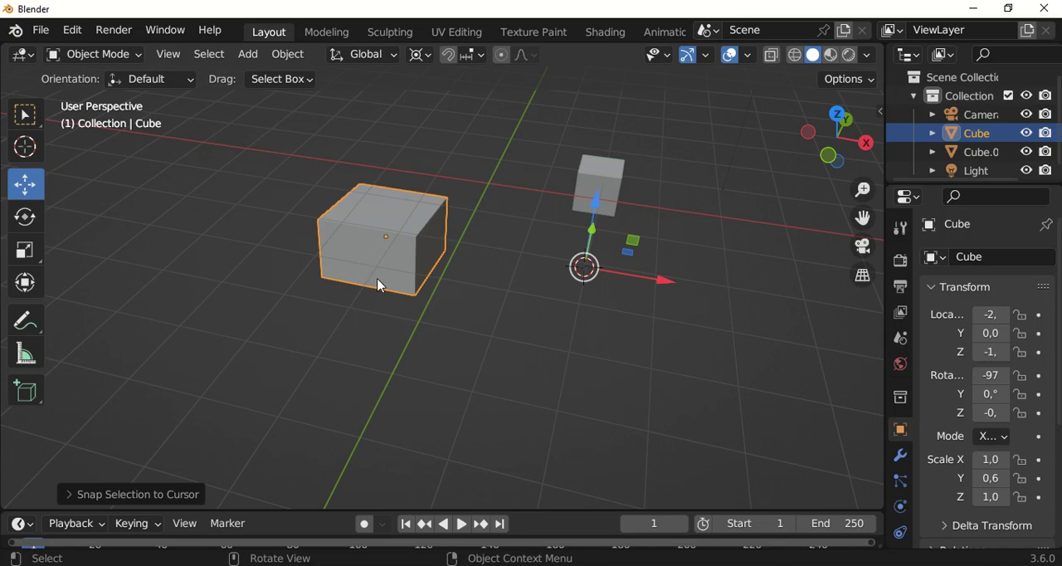
Rotate the large cube freely around the 3D cursor to the opposite side of it
key("r")
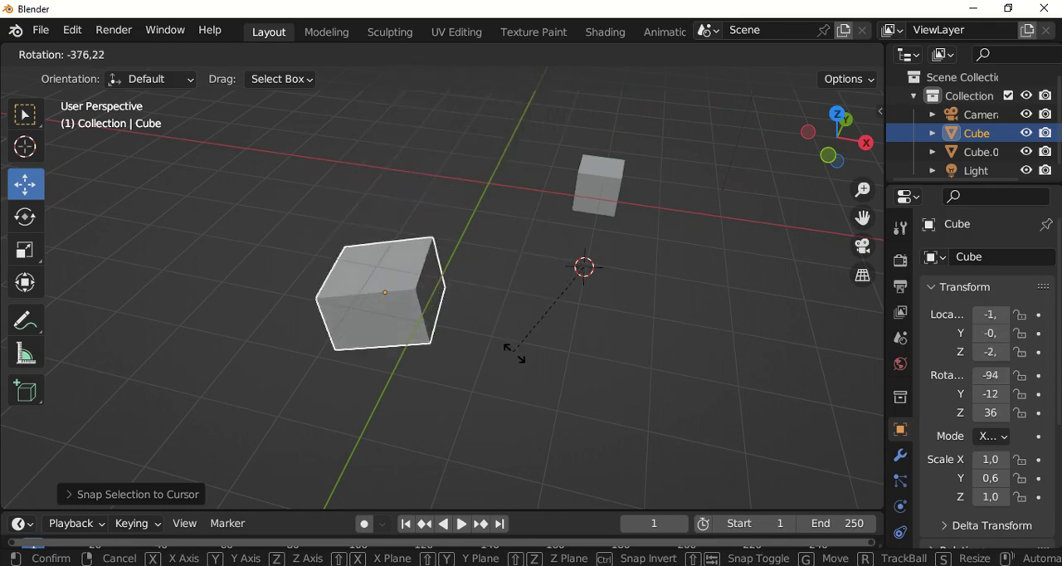
left_click(706, 240)
middle_click_drag(705, 240, 514, 160)
Set the Transform Pivot Point to Active Element
left_click(421, 55)
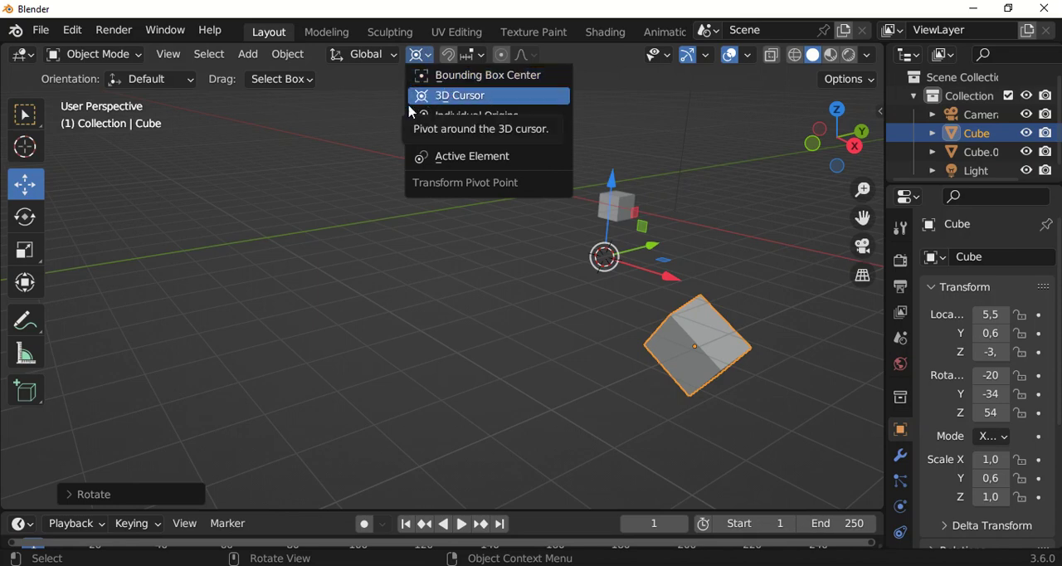
left_click(468, 165)
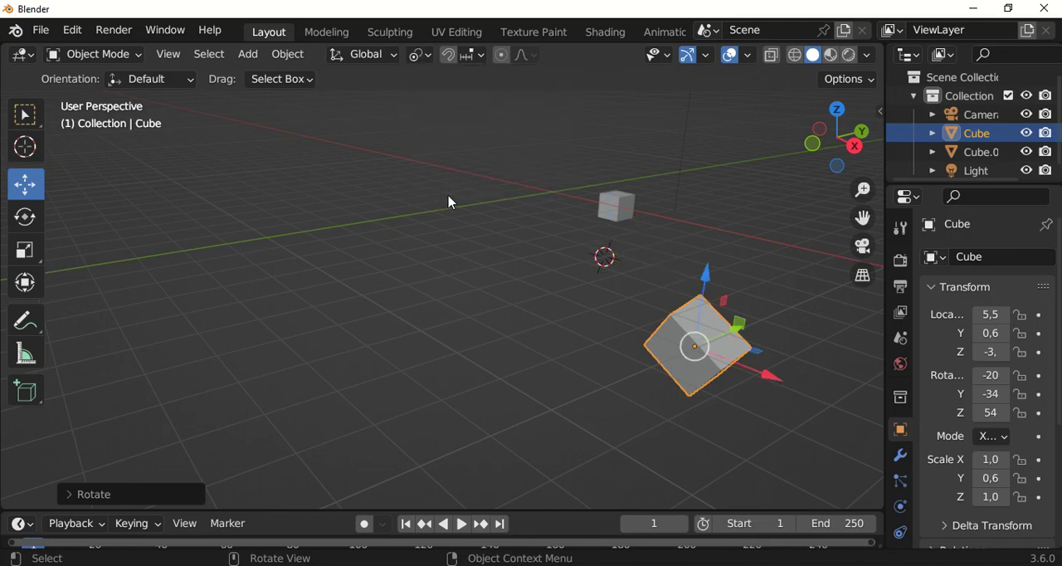
scroll(490, 290, "down", 4)
scroll(564, 319, "up", 2)
middle_click_drag(666, 246, 616, 282)
Clear the large cube's rotation, location and scale
key("alt+r")
key("alt+g")
middle_click_drag(623, 343, 301, 235)
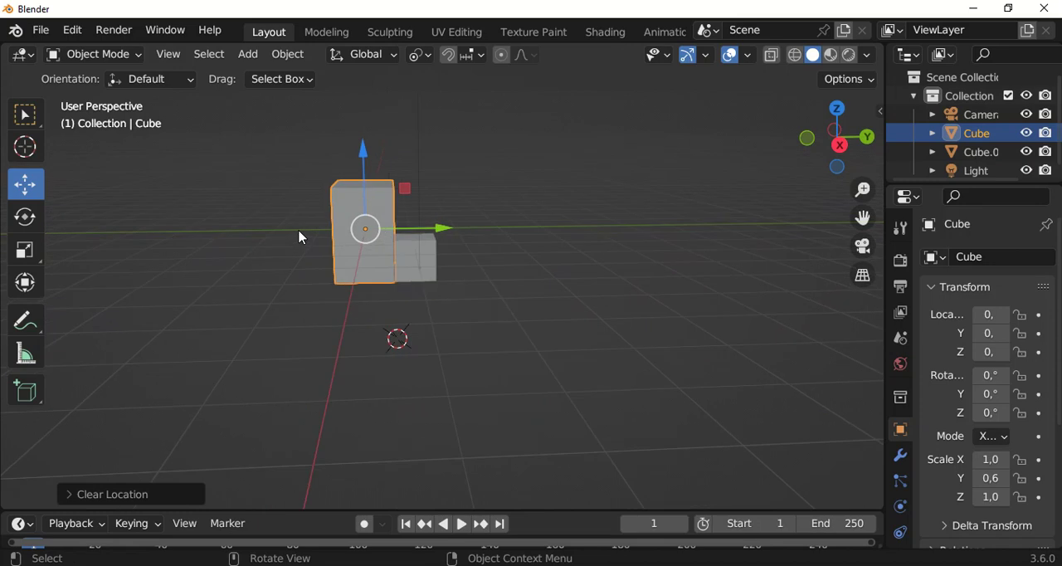
key("alt+s")
middle_click_drag(430, 247, 492, 278)
scroll(368, 208, "up", 3)
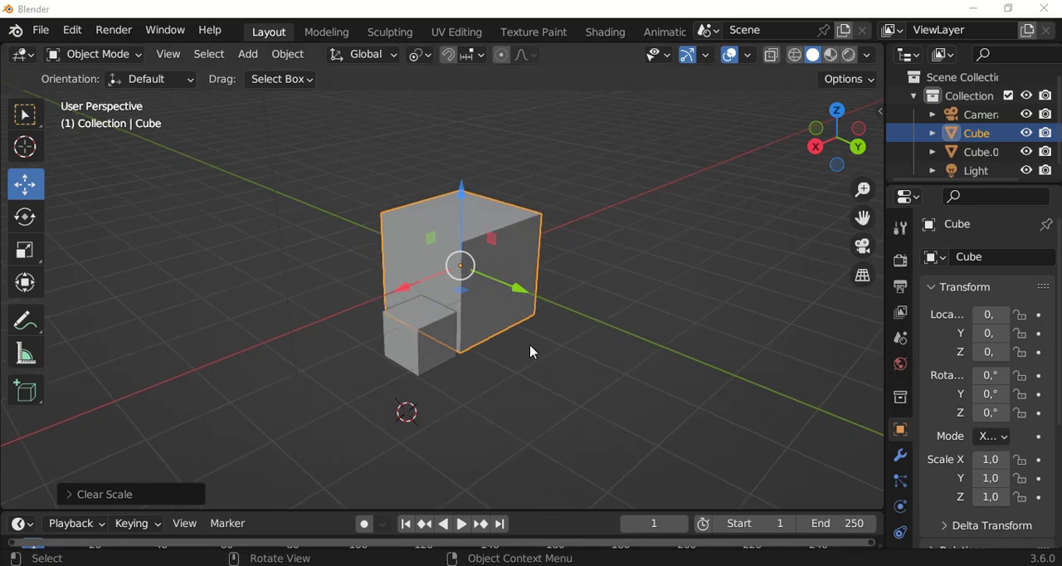
Move the large cube a short distance along the Y axis with the Move gizmo
middle_click_drag(510, 301, 614, 317)
scroll(520, 233, "up", 1)
middle_click_drag(415, 262, 484, 254)
scroll(484, 252, "down", 1)
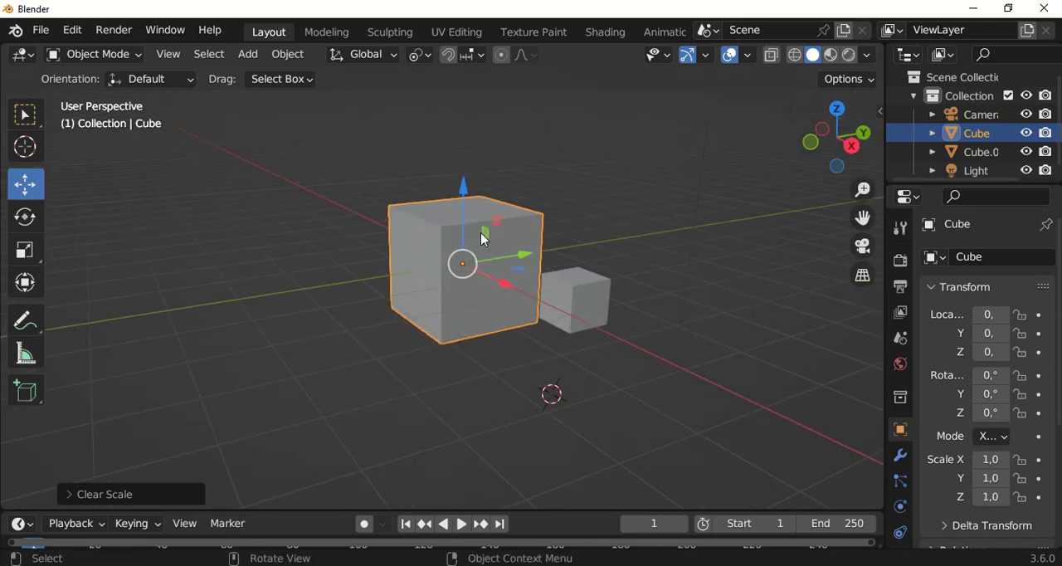
middle_click_drag(547, 267, 479, 269)
left_click_drag(543, 278, 652, 301)
middle_click_drag(531, 290, 486, 302)
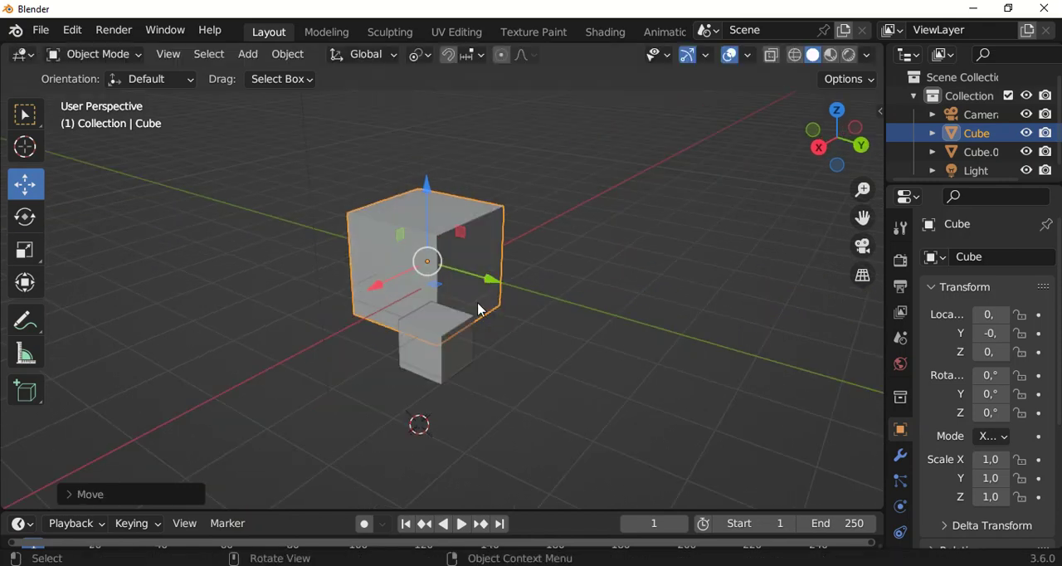
Move the large cube to different positions using the Move gizmo's axis and plane handles
left_click_drag(490, 286, 517, 291, "shift")
left_click_drag(453, 208, 474, 255)
mouse_move(403, 295)
left_mouse_down("shift")
mouse_move(371, 312)
mouse_move(394, 295)
left_mouse_up("shift")
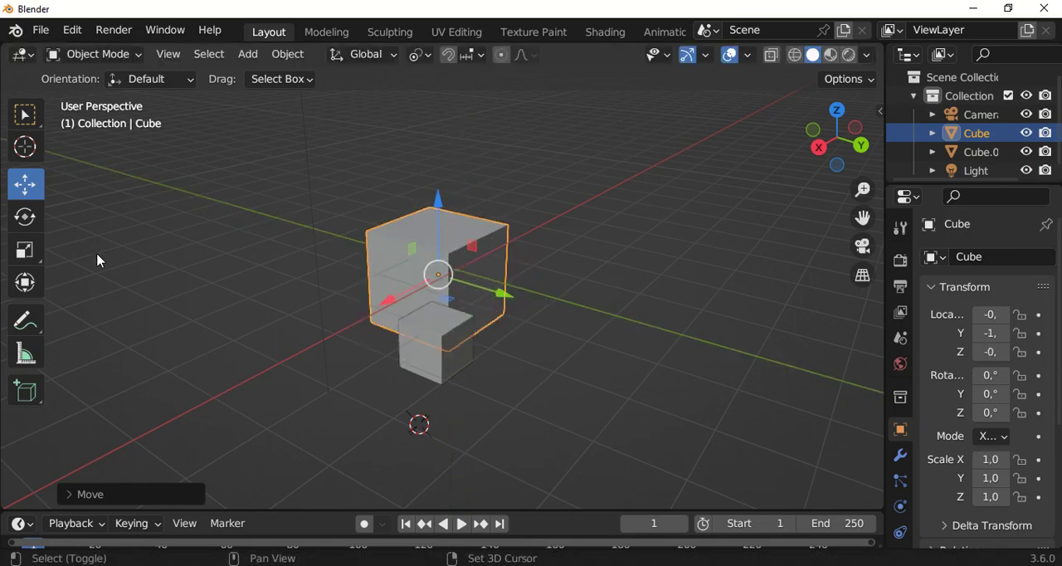
left_click_drag(437, 254, 444, 267, "shift")
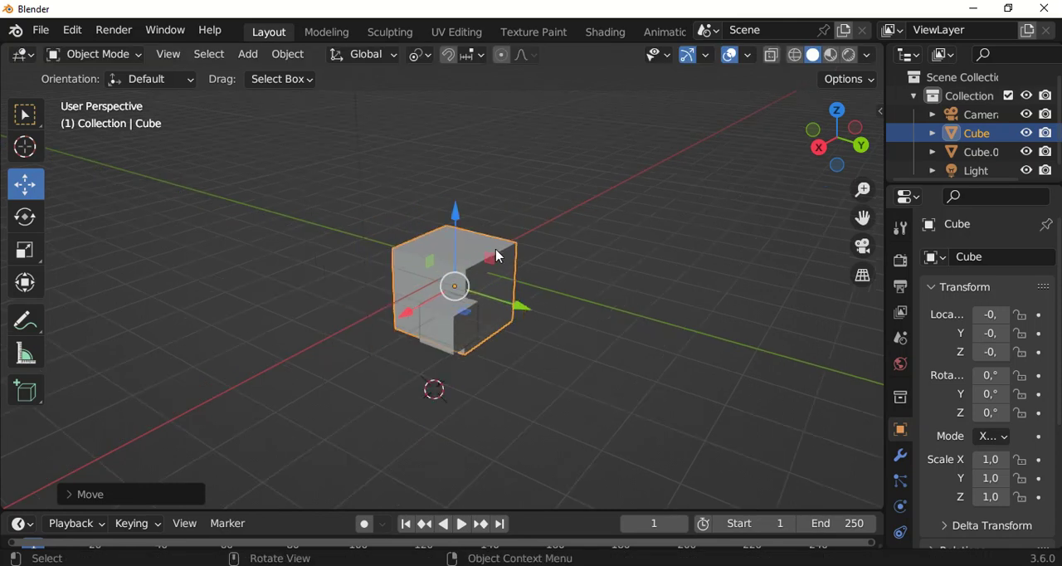
left_click_drag(517, 304, 568, 293, "shift")
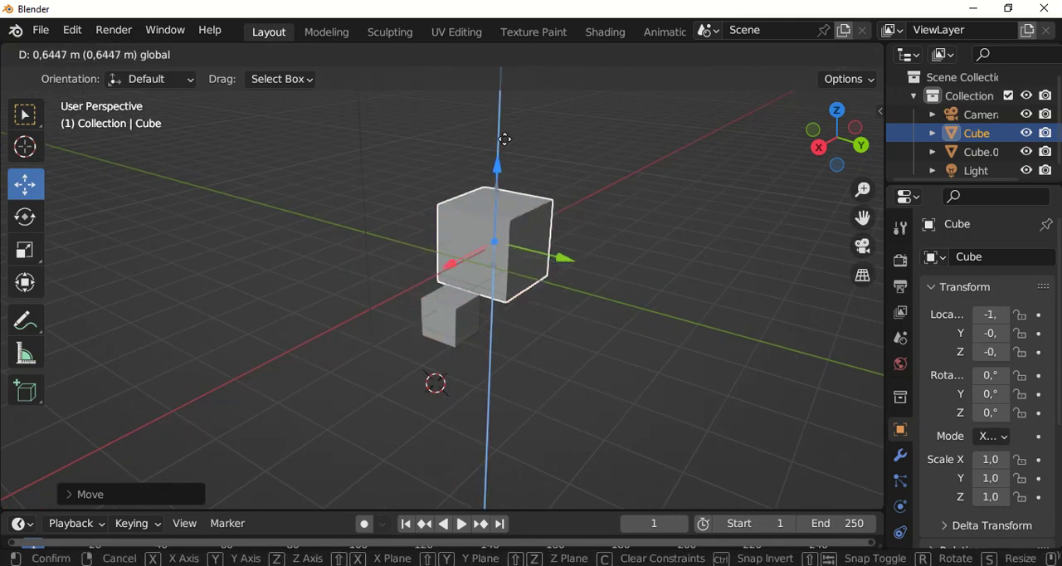